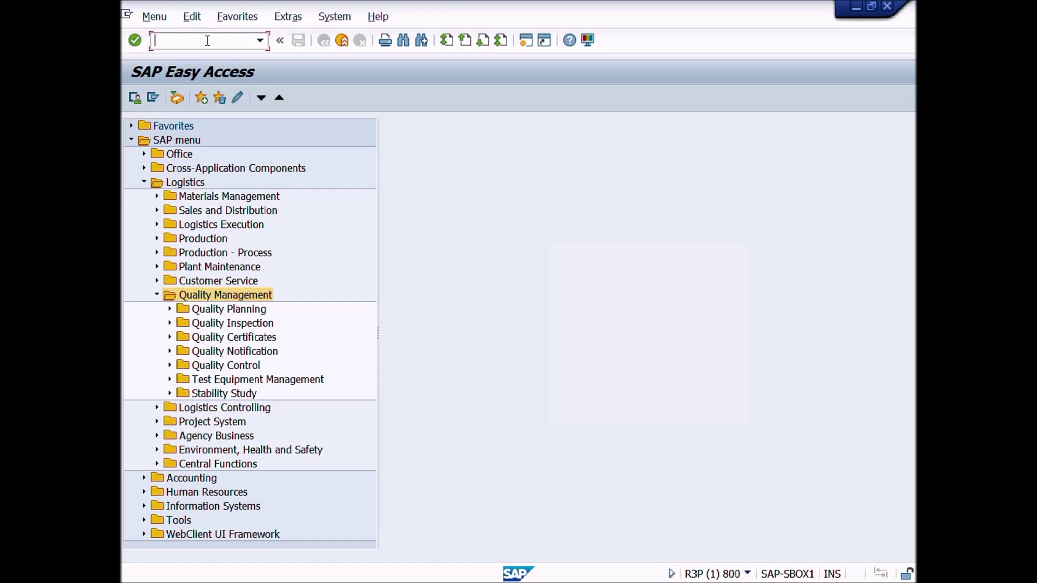
Run QA32 to reach Inspection Lot Selection, prefilled for plant 1000.
text(QA32)
click(135, 41)
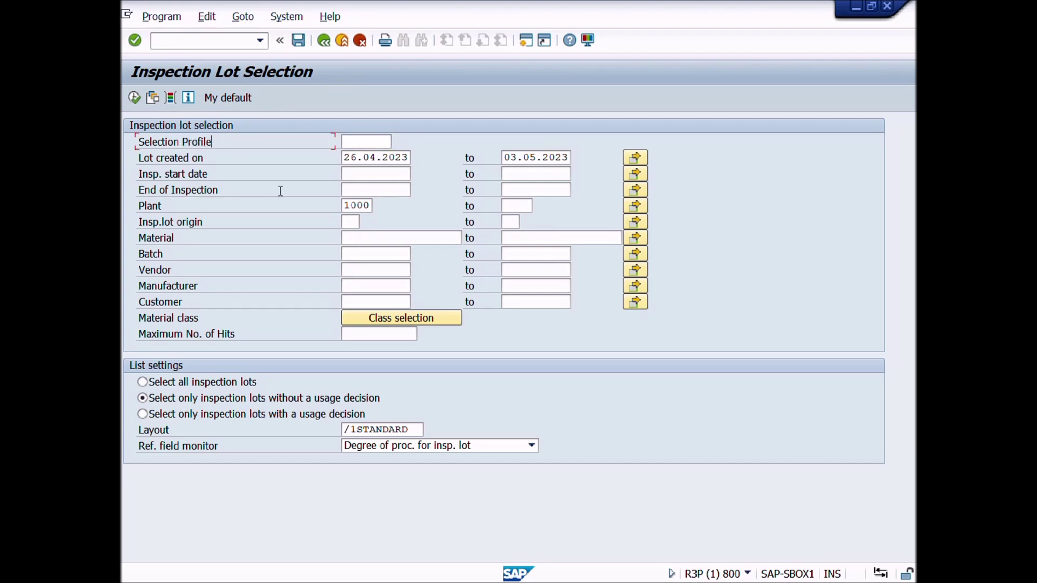
click(353, 206)
Look over the selection criteria fields: origin, batch, vendor, customer, manufacturer and material.
click(347, 222)
click(364, 239)
click(365, 253)
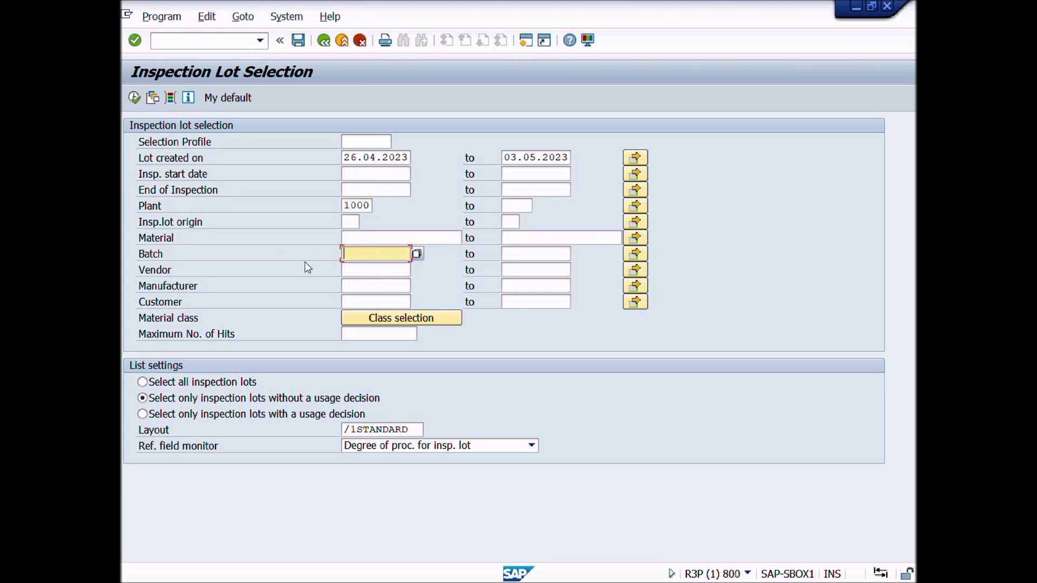
click(368, 269)
click(366, 285)
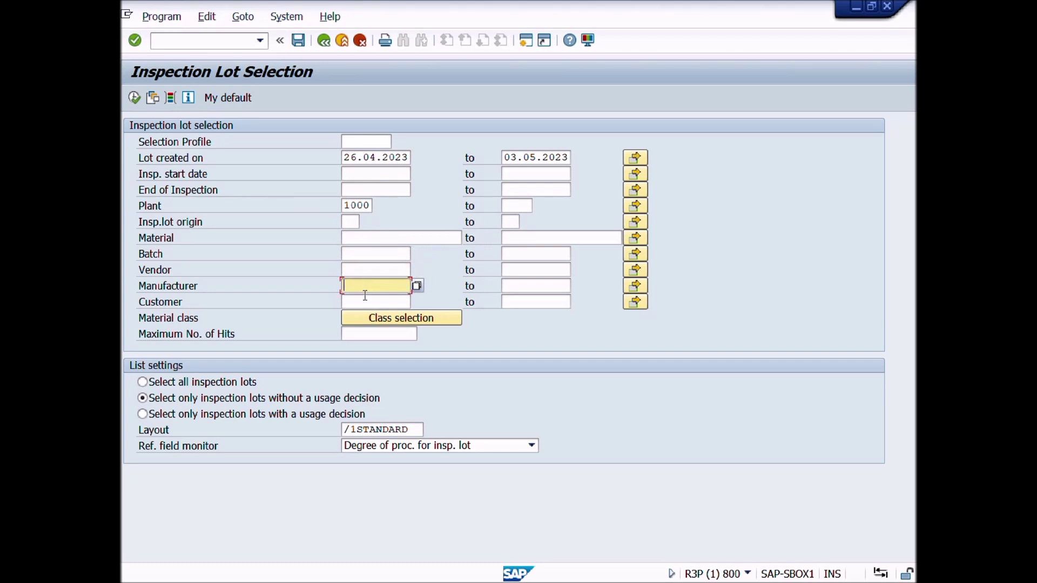
click(365, 299)
click(180, 285)
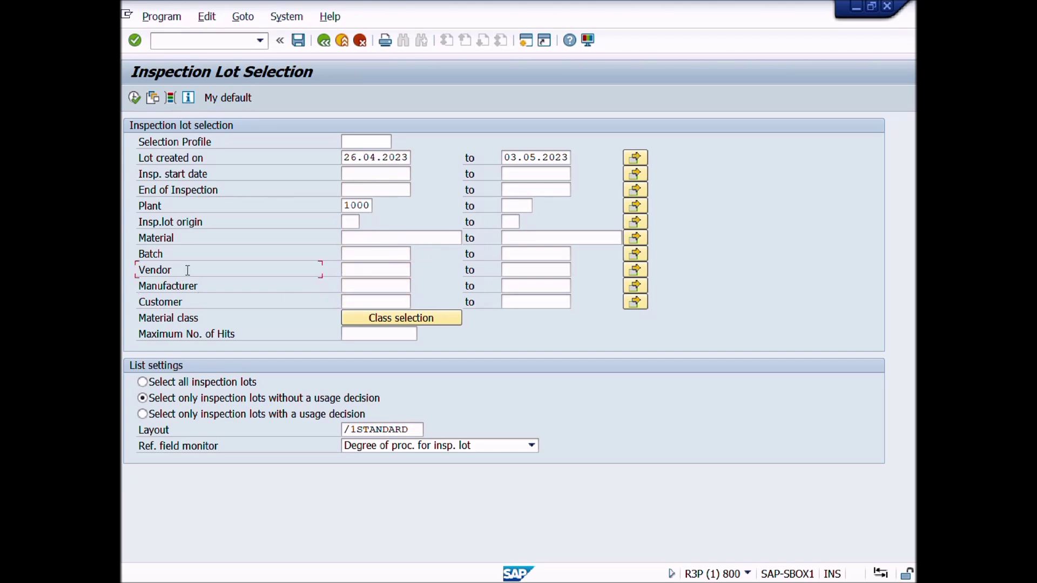
click(198, 238)
Clear the 26.04.2023 creation start date, set origin 01 and material 20000559.
drag(344, 157, 440, 165)
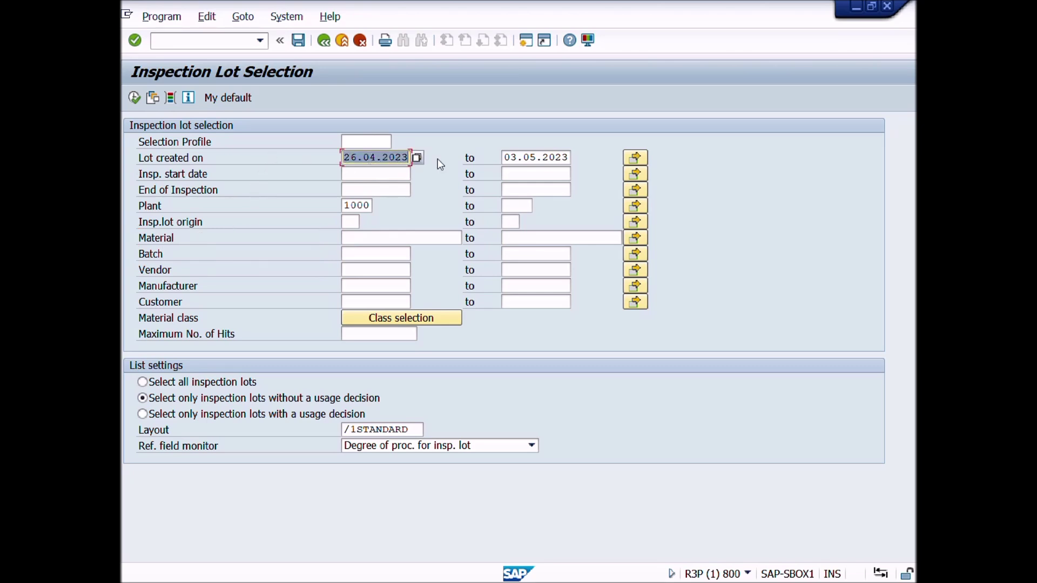
key(Delete)
click(350, 222)
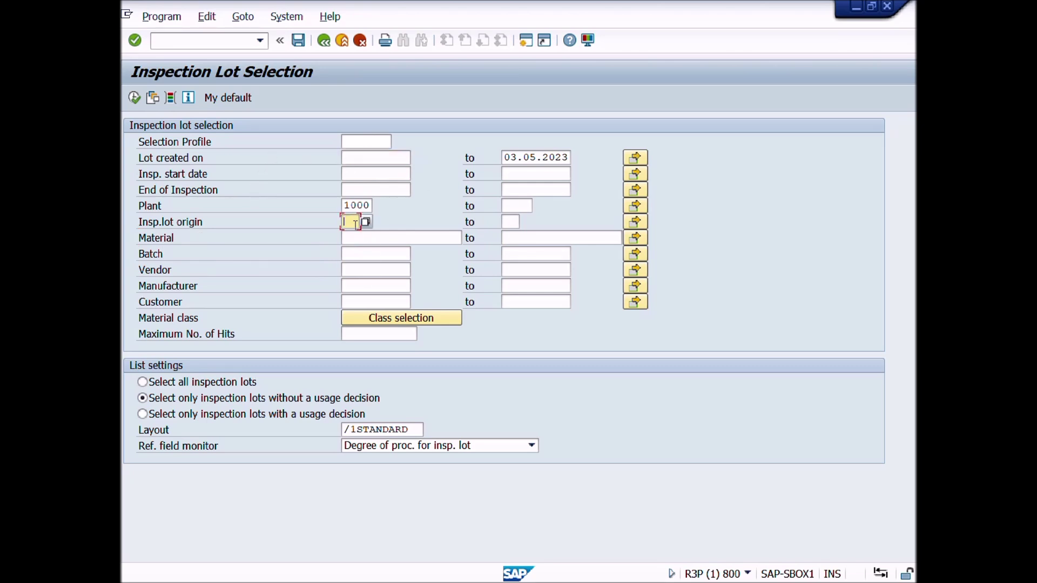
text(01)
click(359, 238)
click(378, 250)
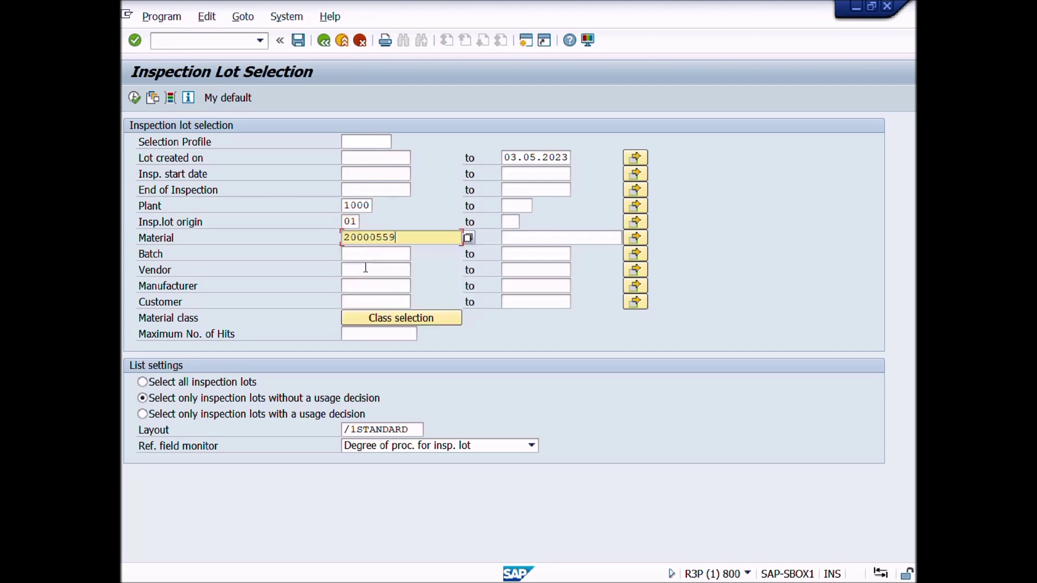
click(380, 254)
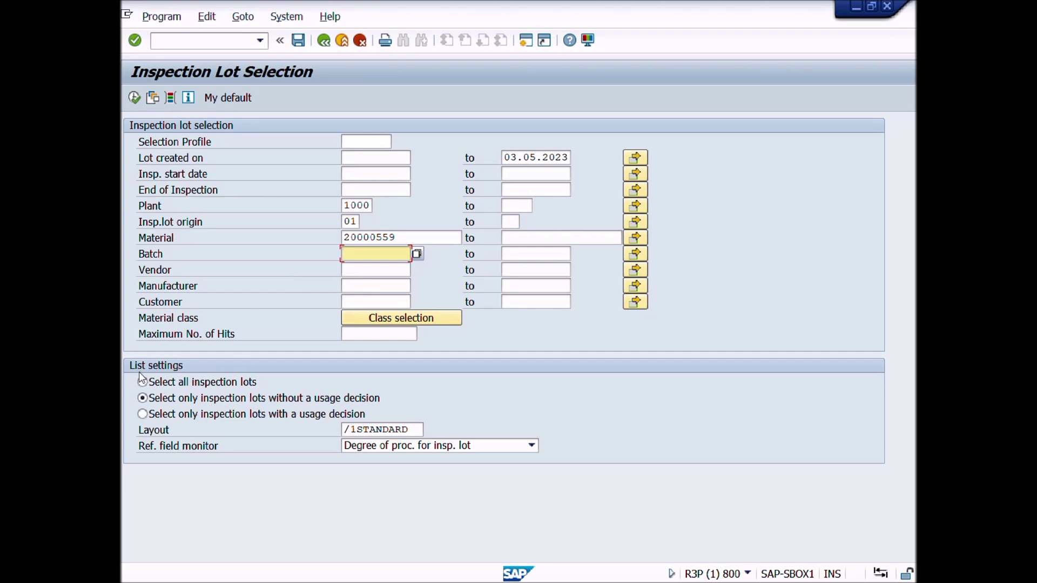
Keep only lots without a usage decision, confirm the criteria and run the search.
click(211, 384)
click(212, 399)
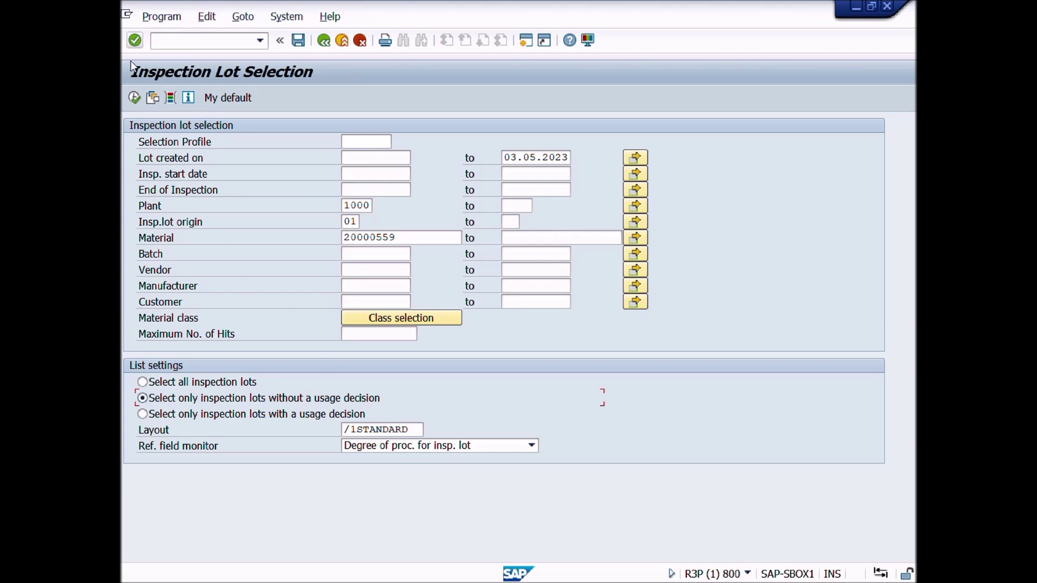
click(352, 222)
click(357, 233)
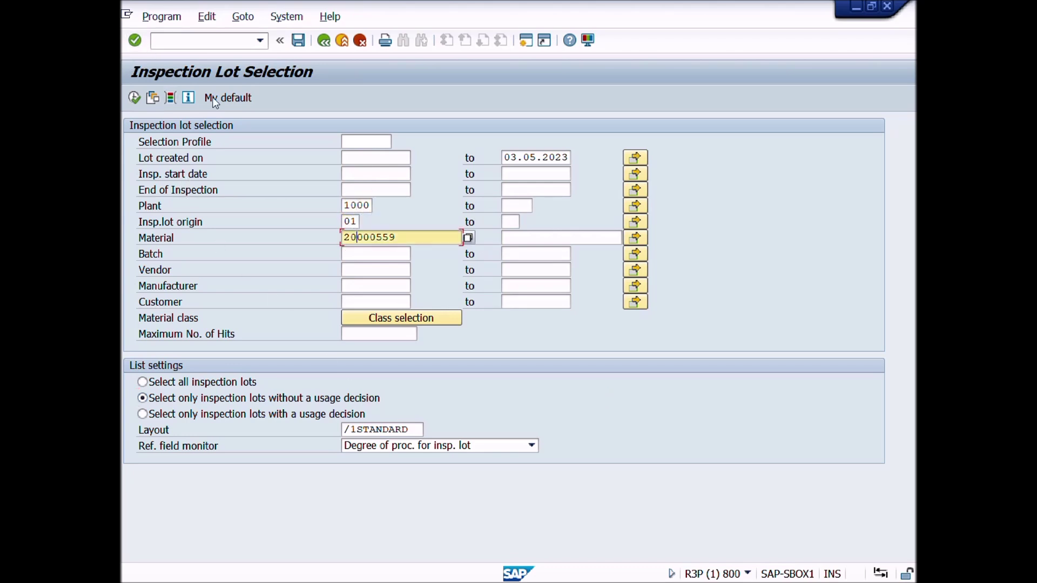
click(135, 41)
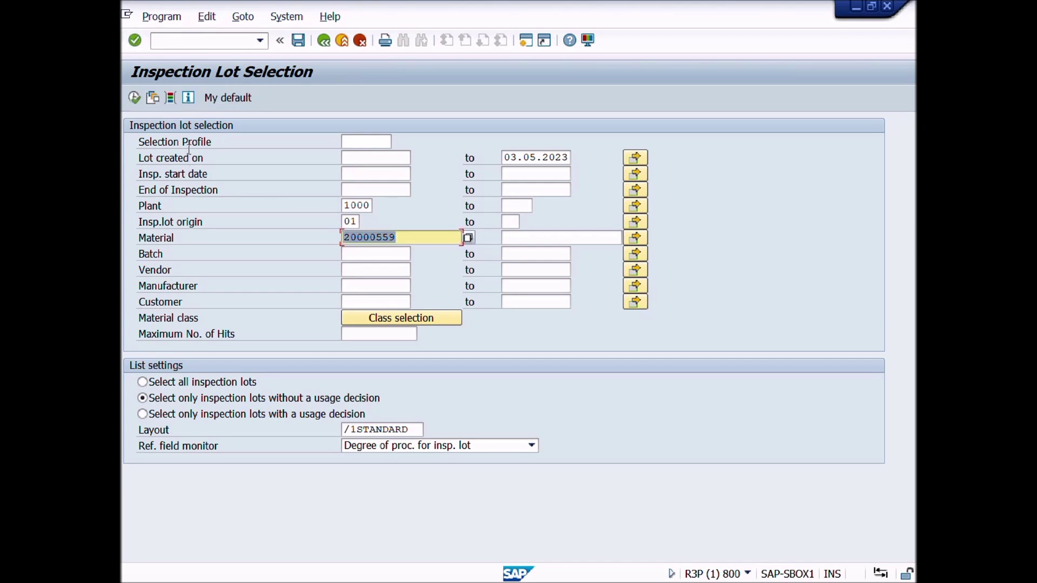
click(134, 98)
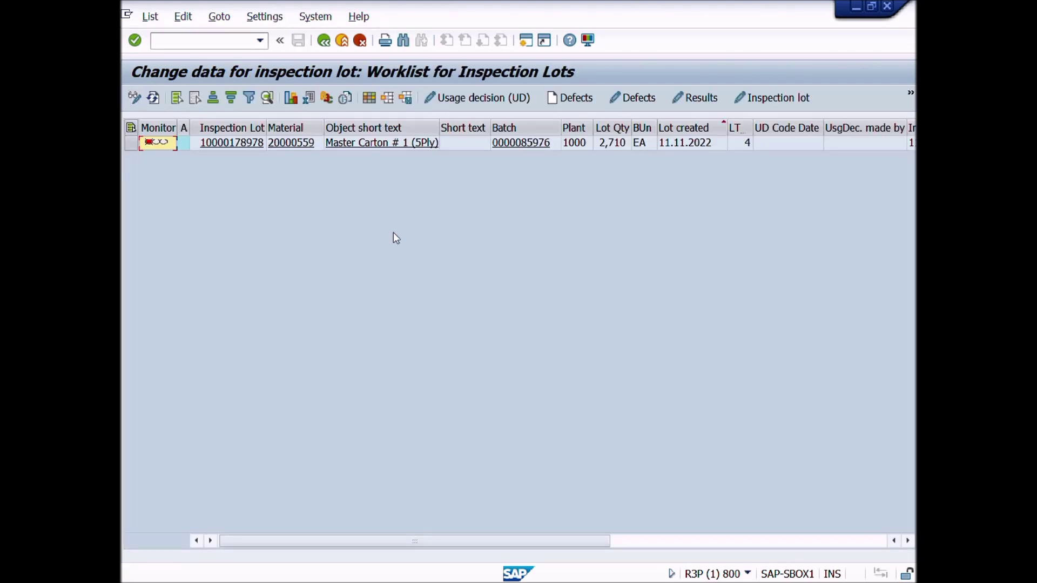
scroll(428, 304, right, 5)
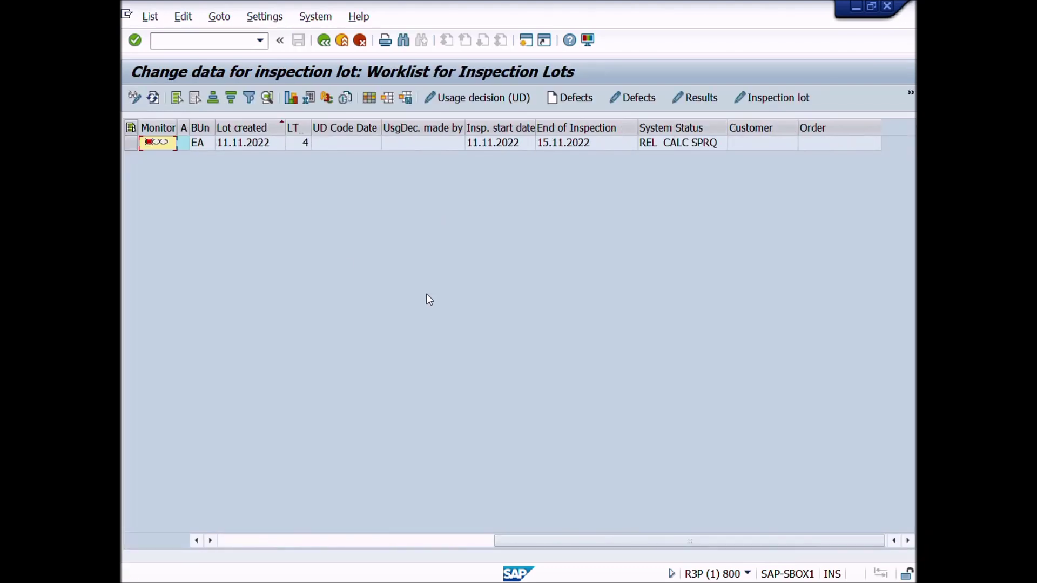
scroll(251, 252, left, 5)
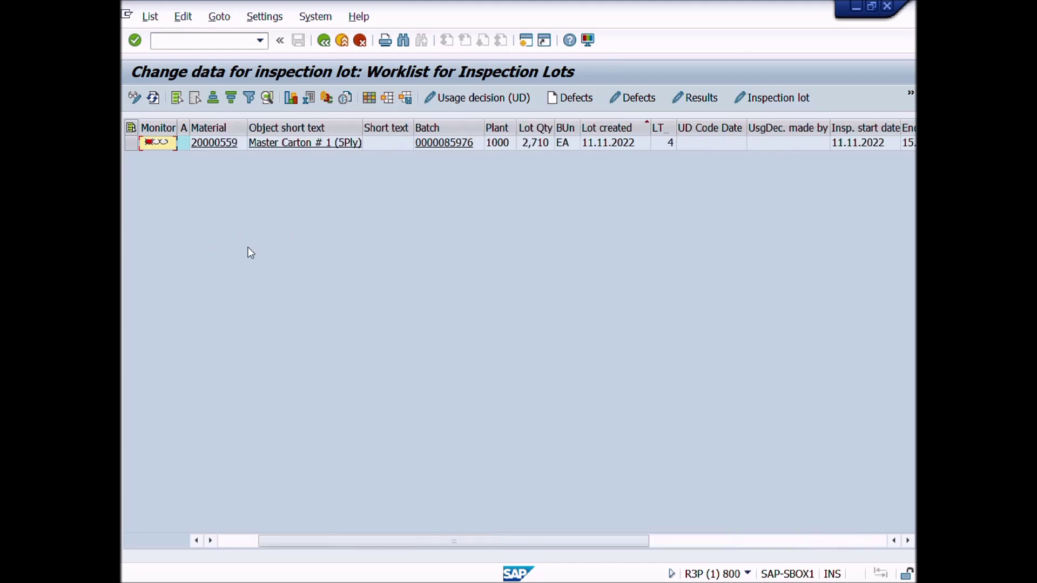
scroll(248, 247, right, 5)
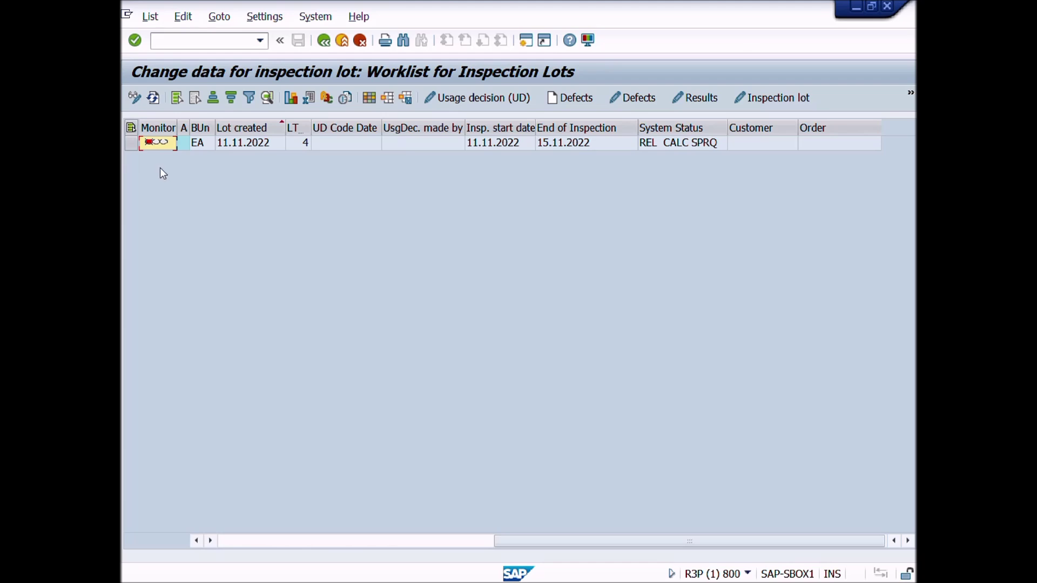
scroll(160, 168, left, 5)
scroll(154, 201, right, 5)
scroll(248, 242, left, 3)
scroll(248, 242, right, 2)
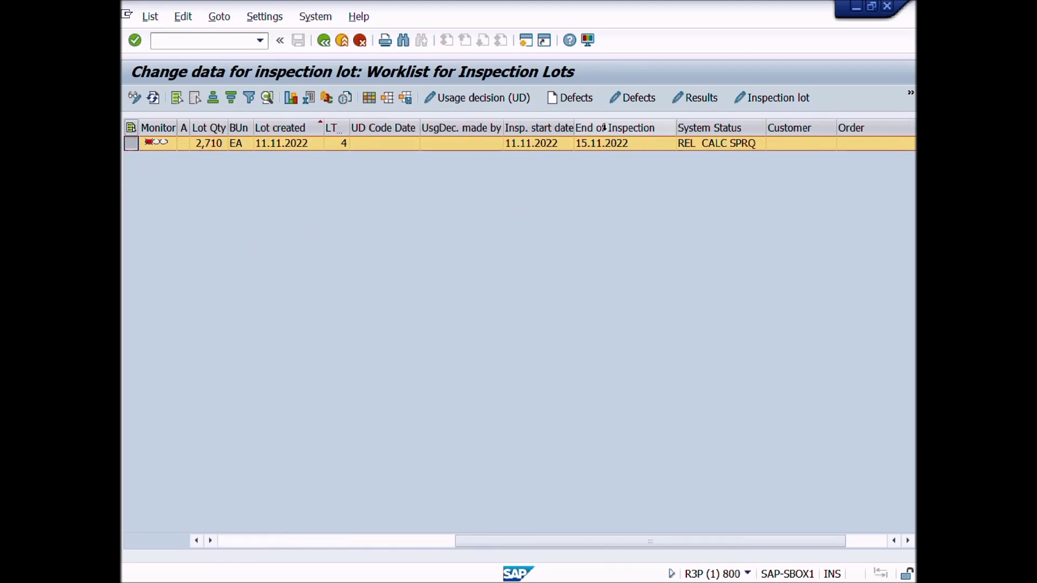
click(693, 99)
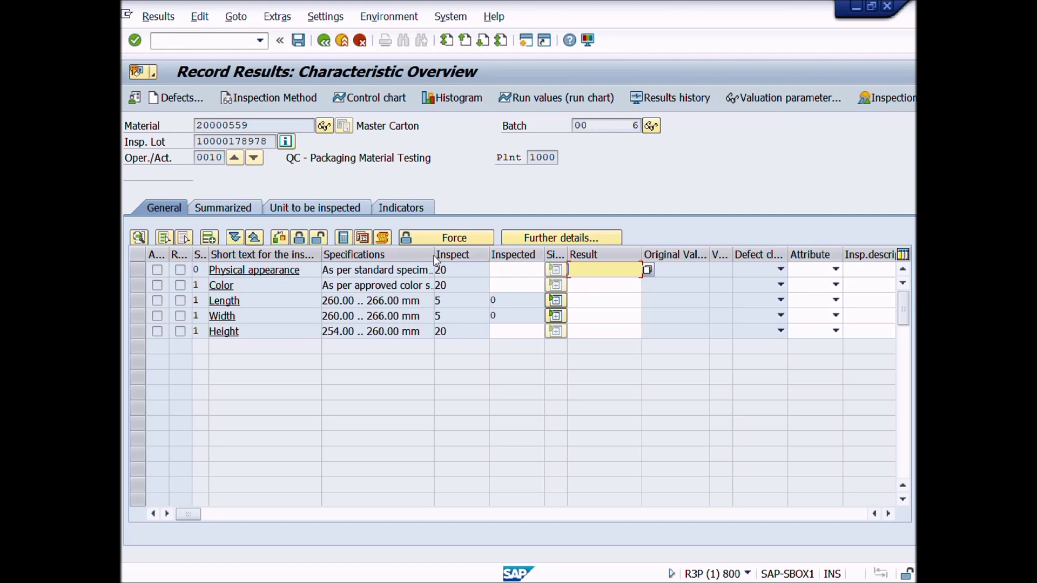
Widen the Specifications column and call up the result code catalog for Physical appearance.
drag(436, 259, 463, 265)
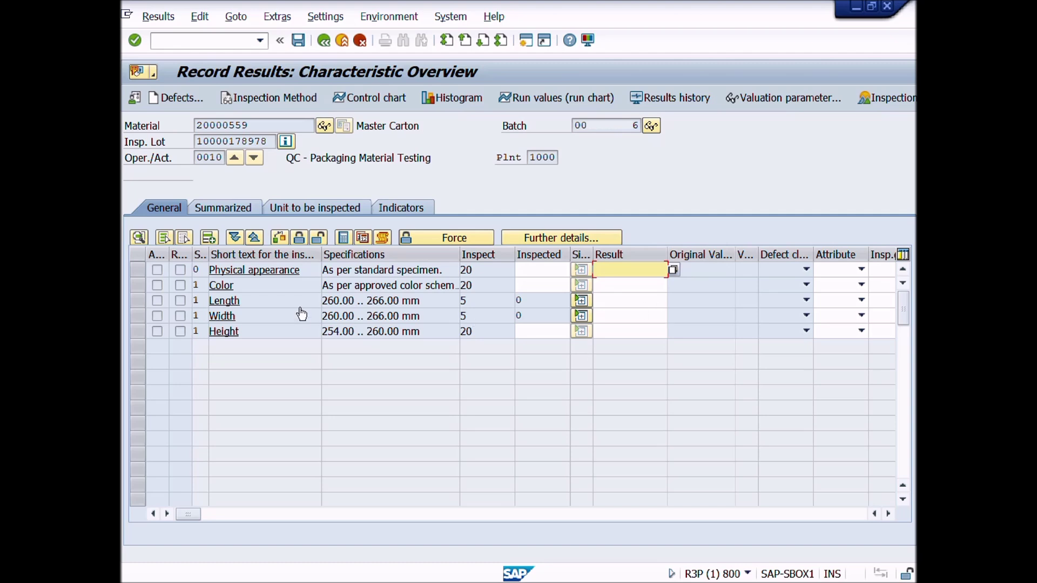
click(138, 270)
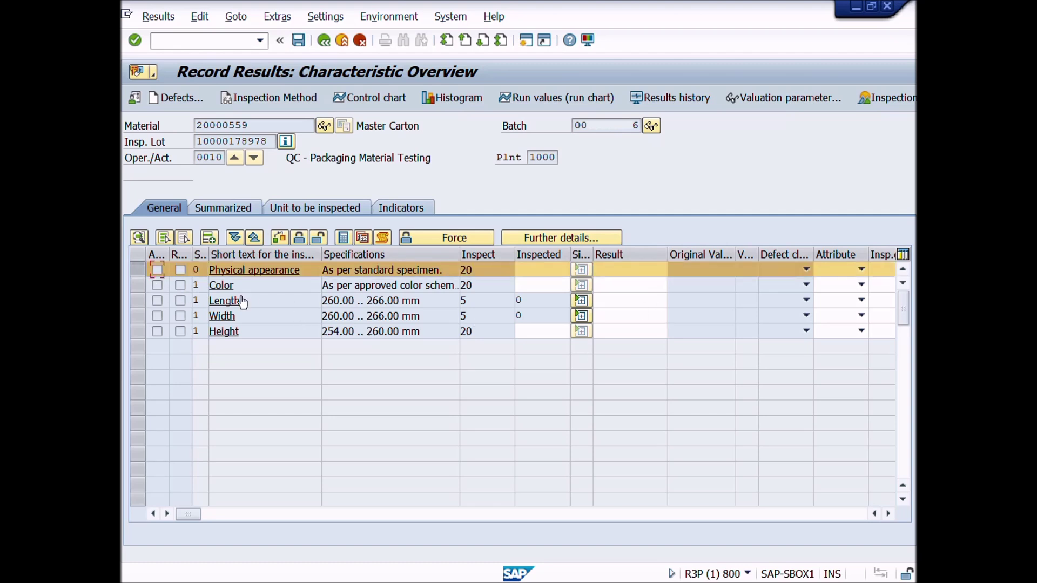
click(137, 269)
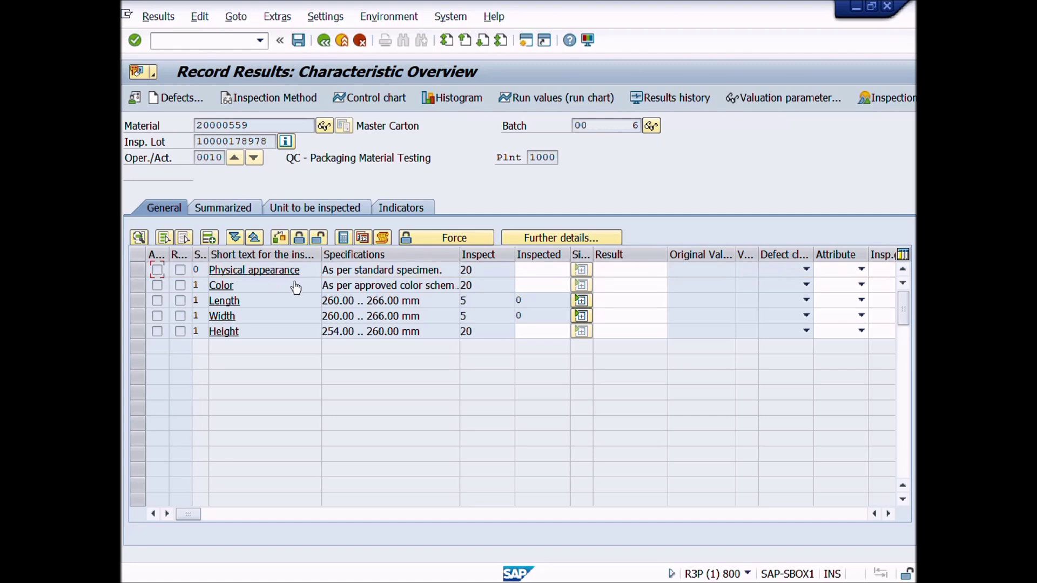
click(656, 270)
click(673, 270)
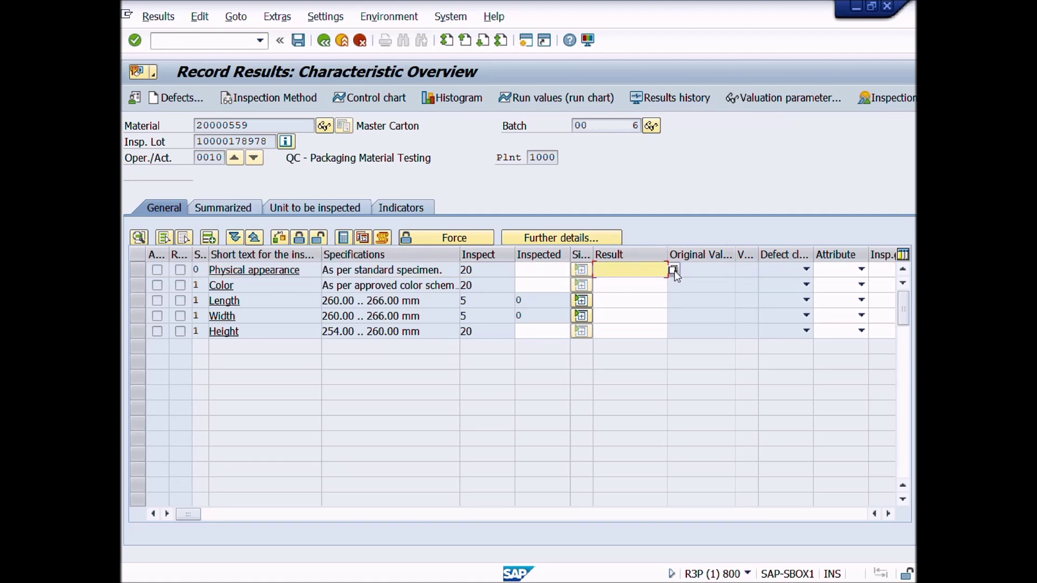
click(673, 271)
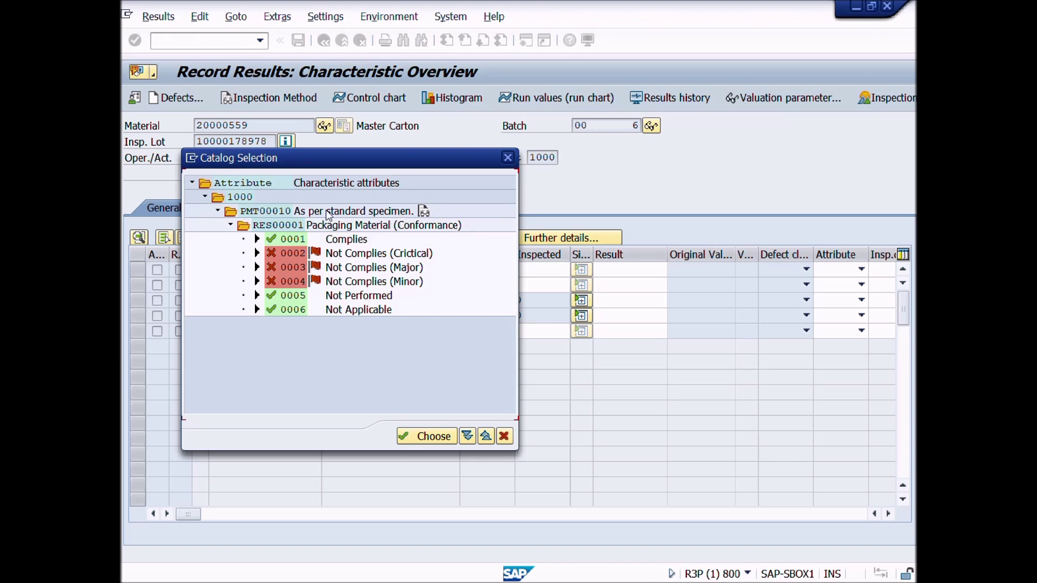
Browse the codes, read the 'As per standard specimen.' long text, then choose 0001 Complies.
click(361, 212)
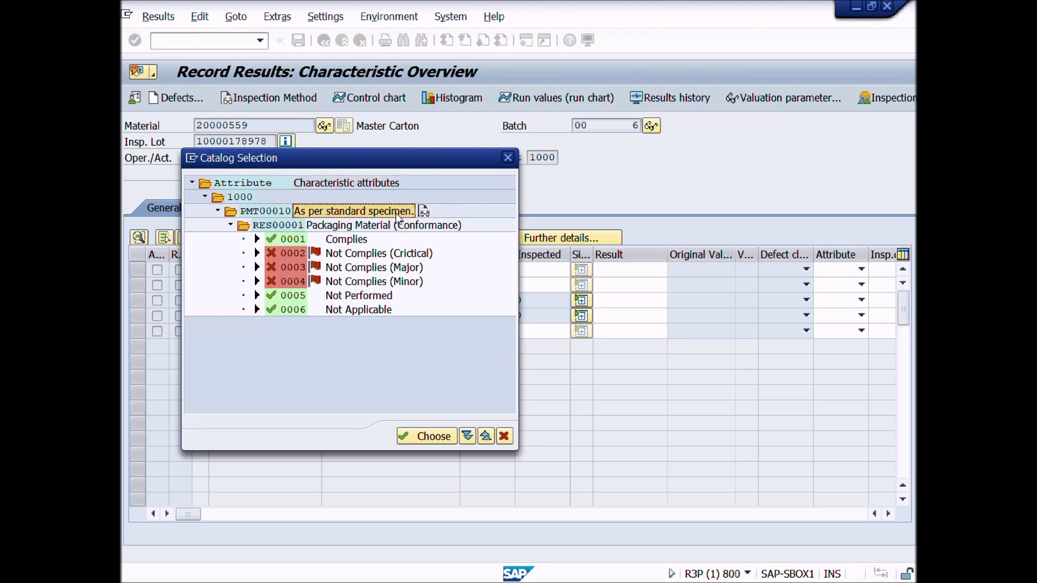
click(357, 243)
click(361, 256)
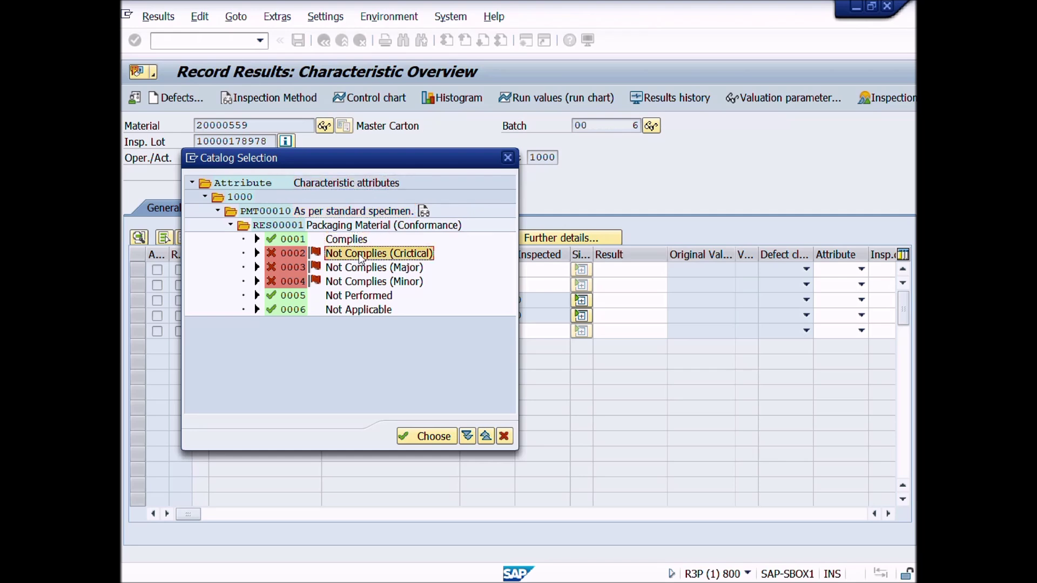
click(363, 268)
click(368, 282)
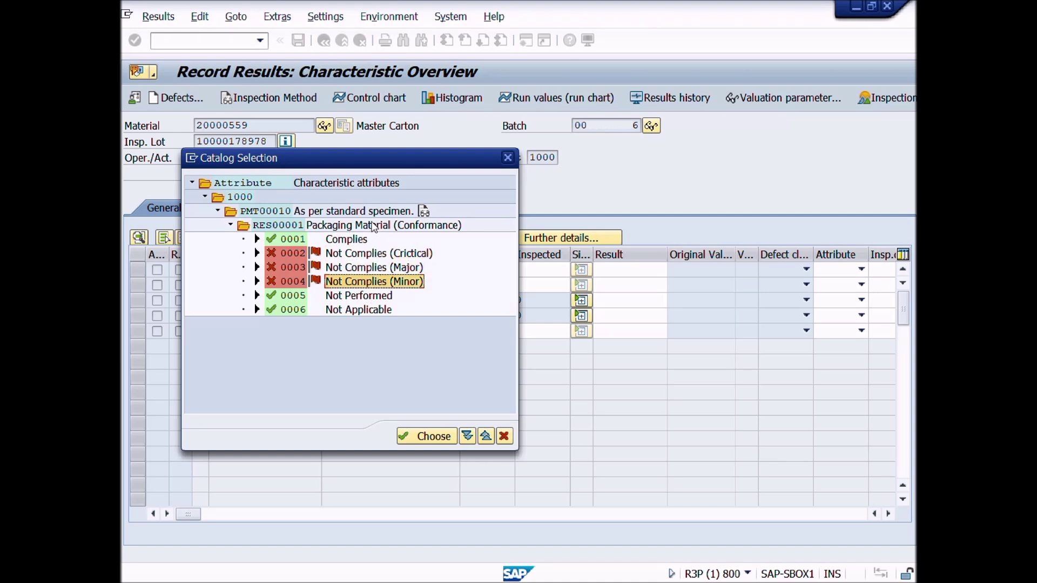
click(355, 212)
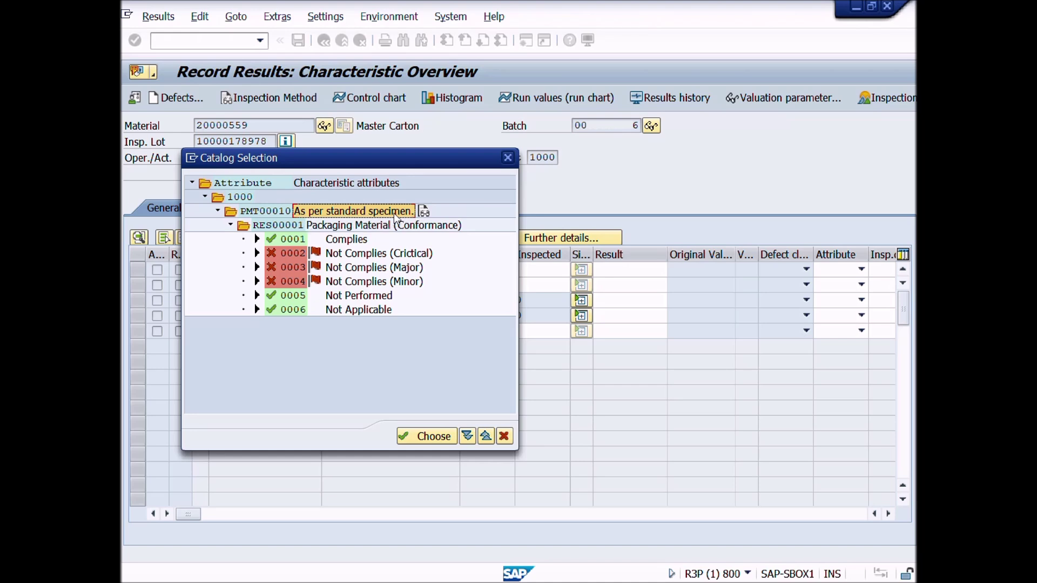
click(424, 211)
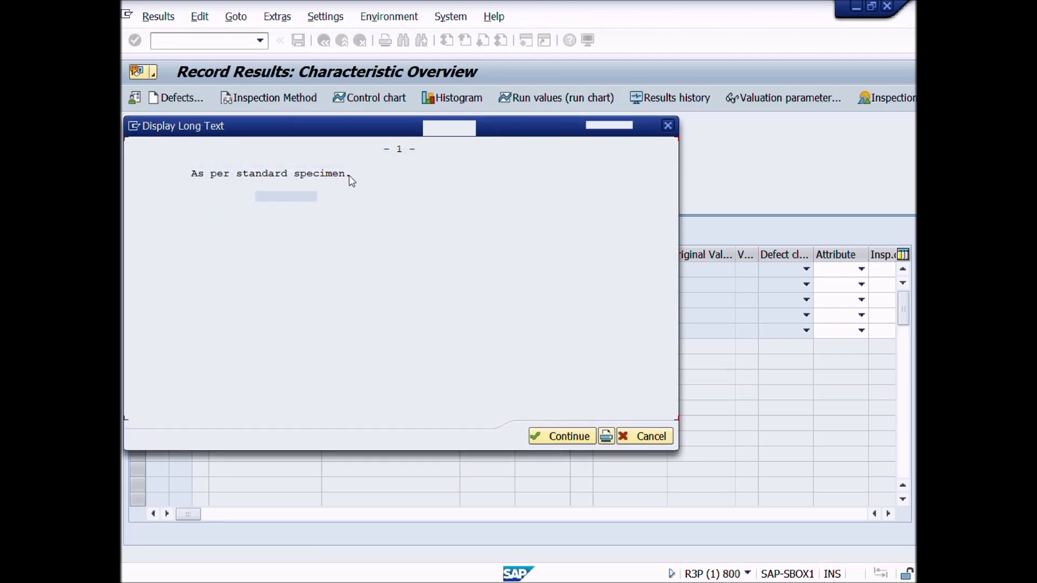
click(563, 436)
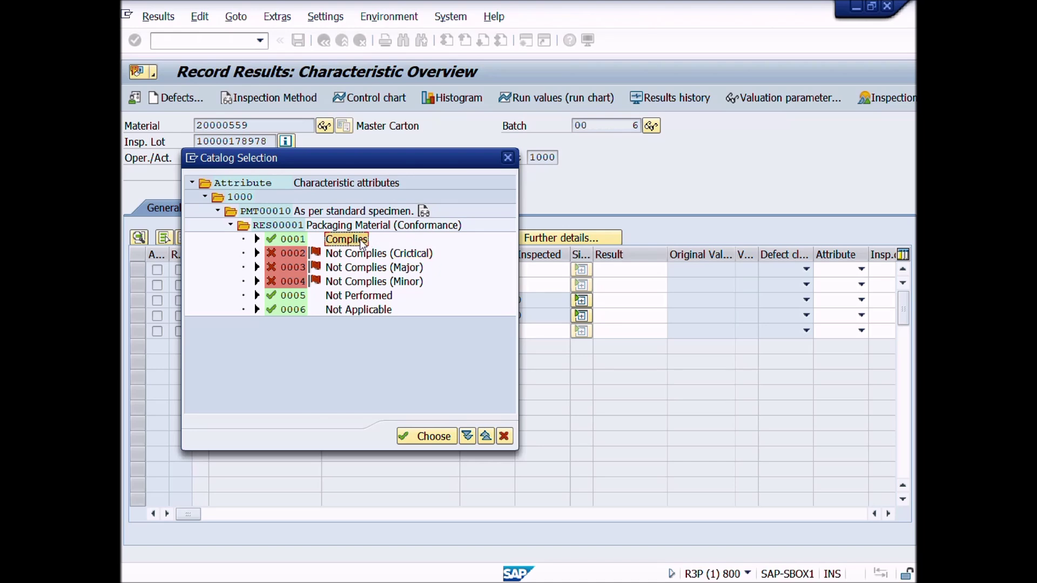
click(424, 437)
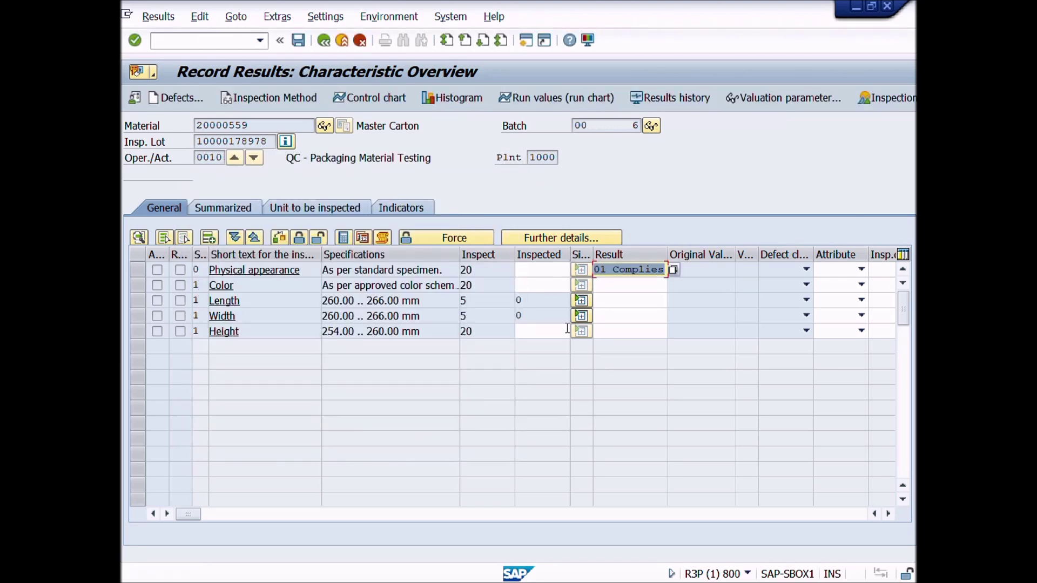
Confirm Physical appearance as 0001 Complies with 20 inspected and widen the Result column.
key(Return)
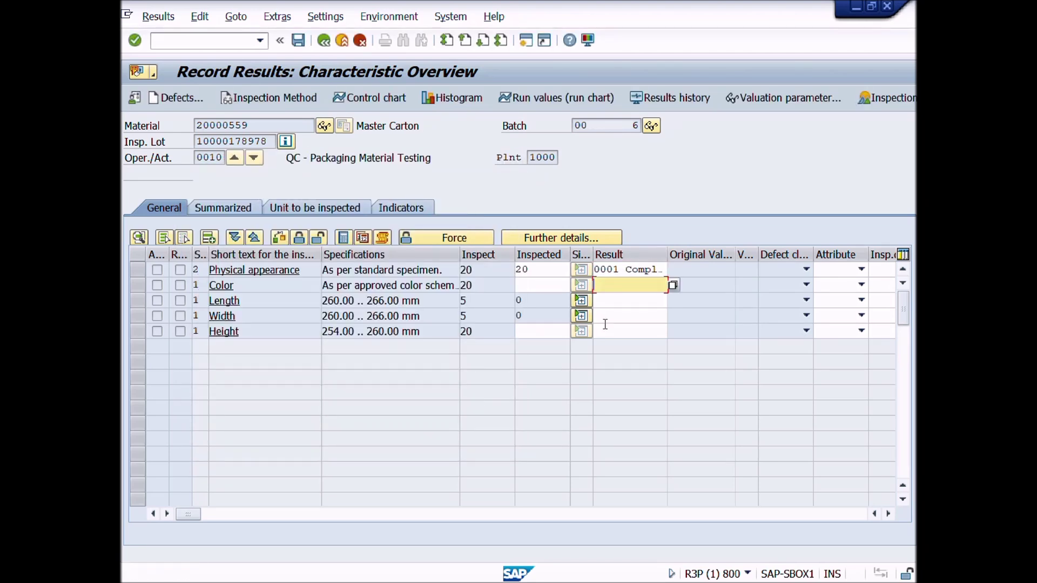
double_click(540, 273)
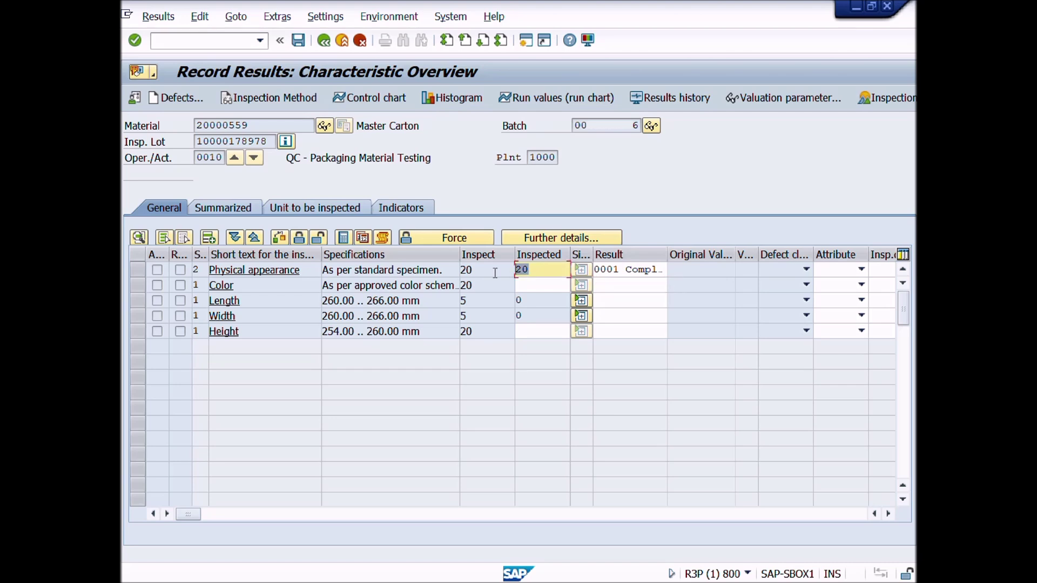
click(651, 270)
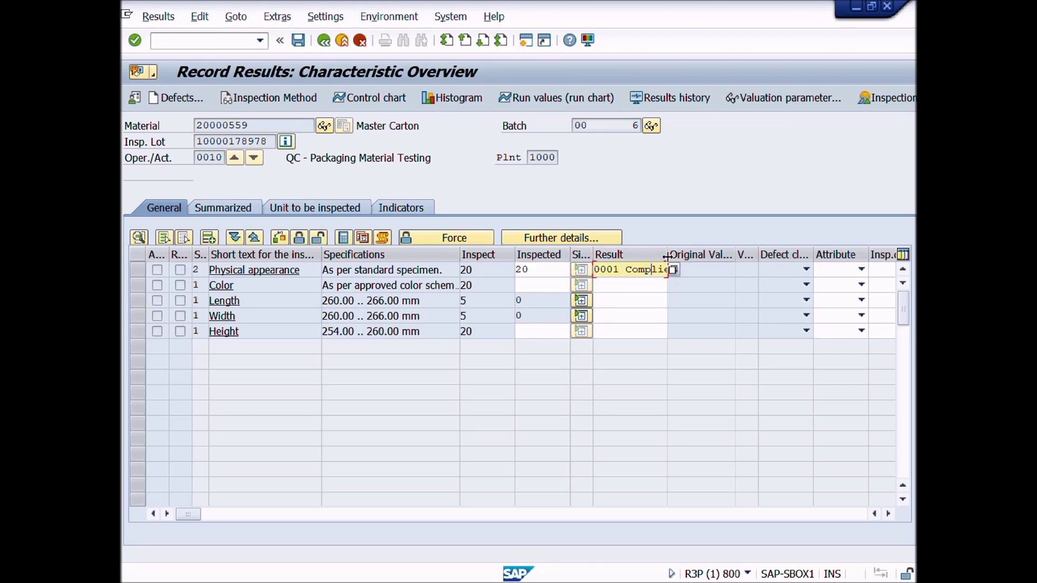
drag(671, 269, 713, 269)
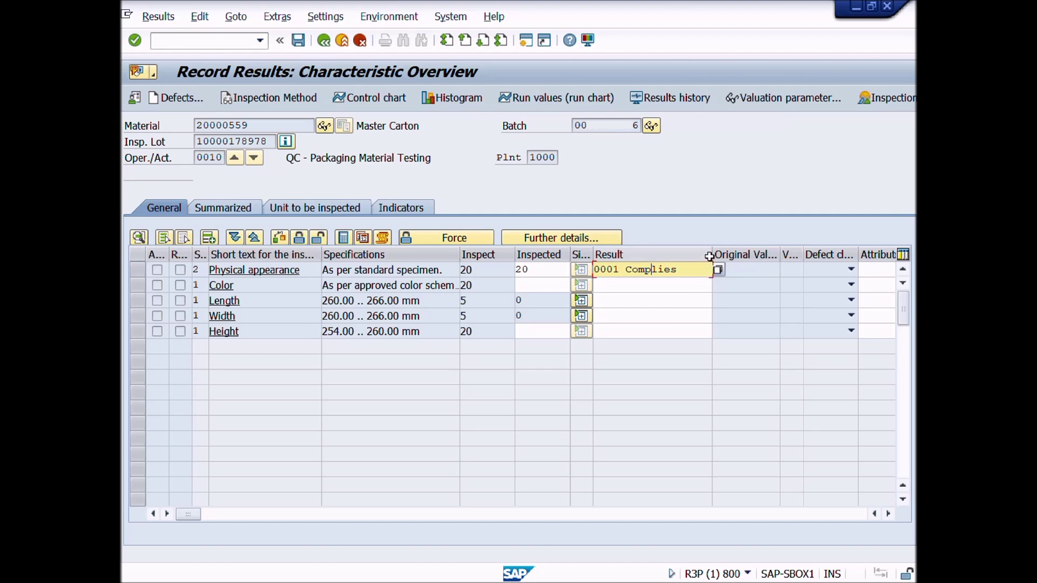
double_click(534, 270)
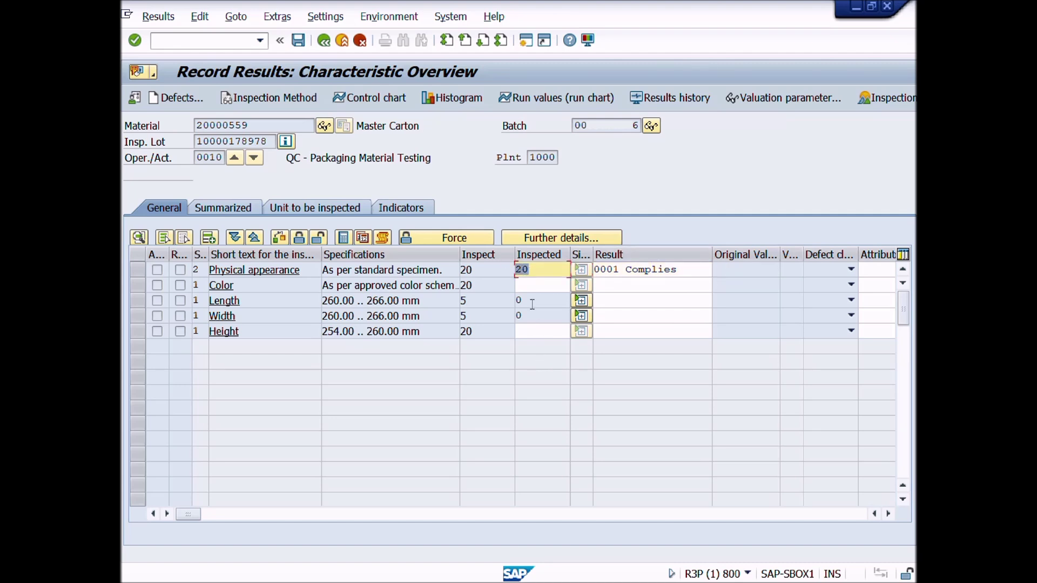
click(549, 270)
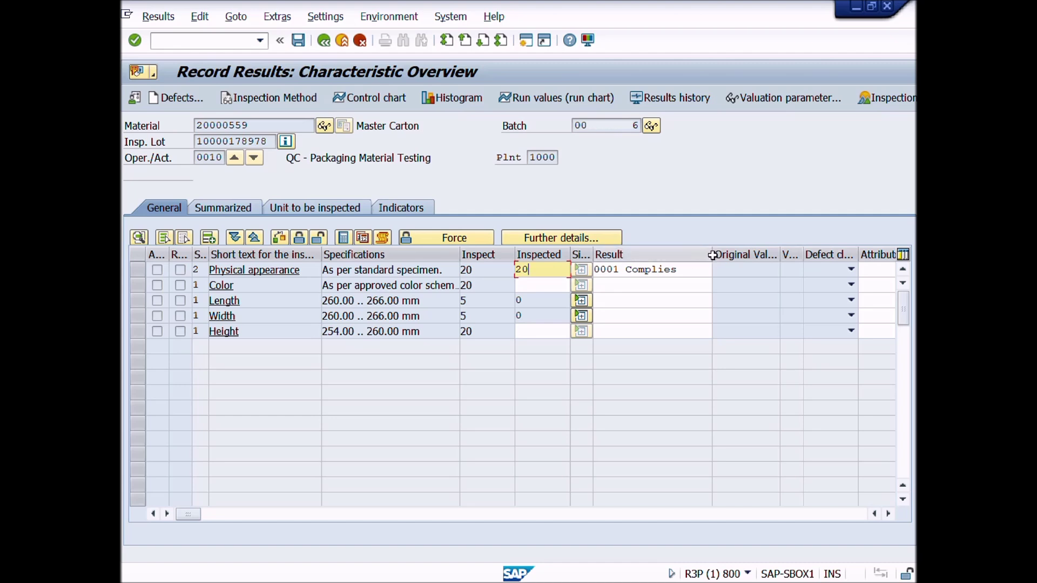
click(661, 287)
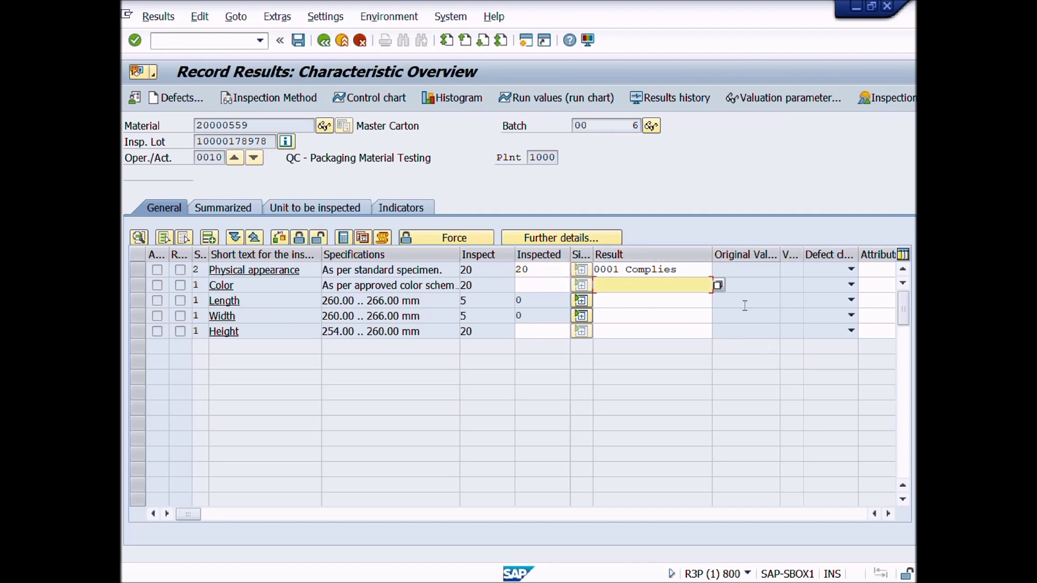
Pick 0001 Complies from the Color result catalog and confirm it.
click(718, 285)
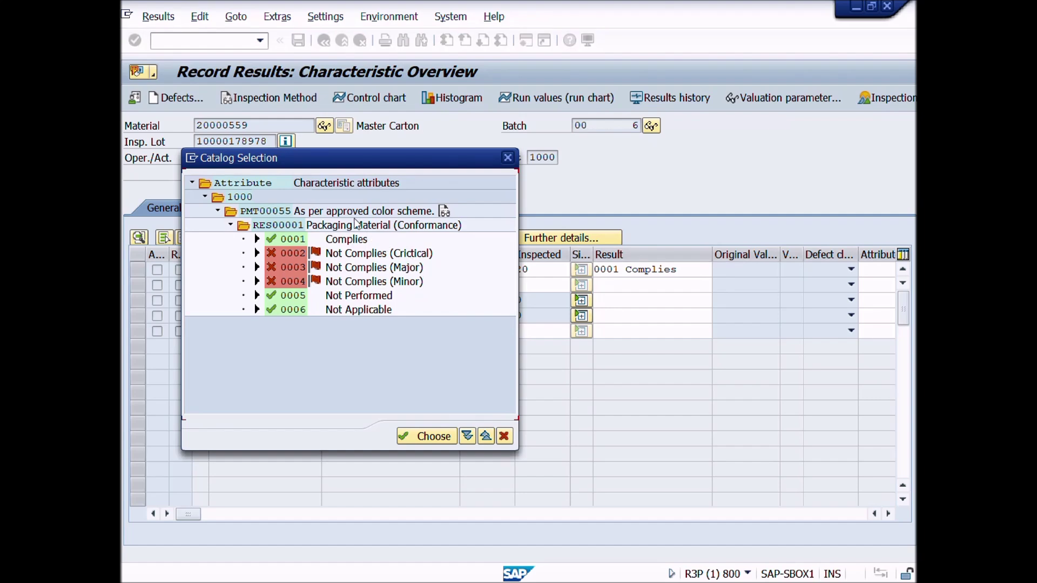
click(356, 212)
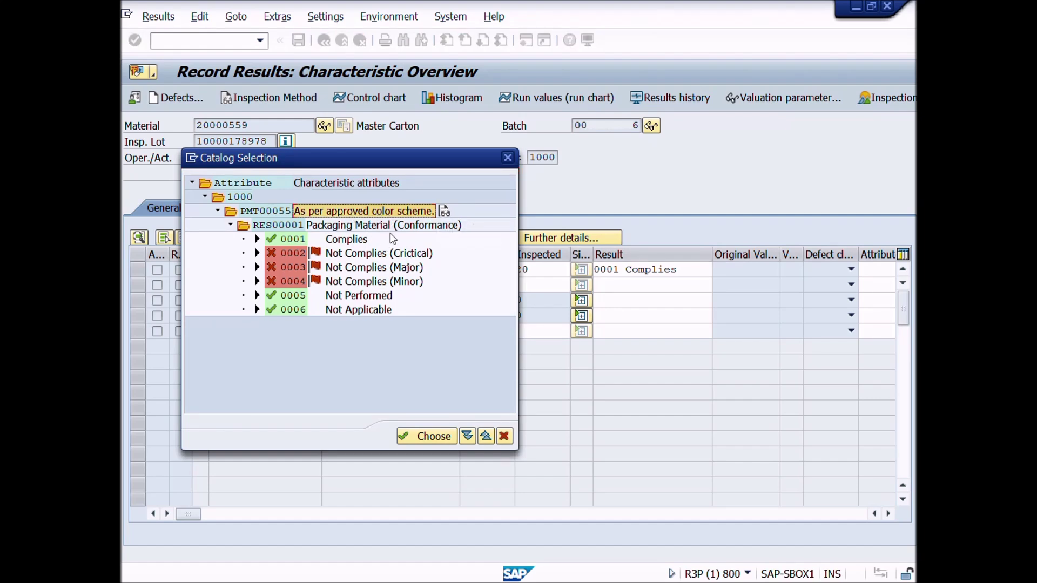
double_click(356, 241)
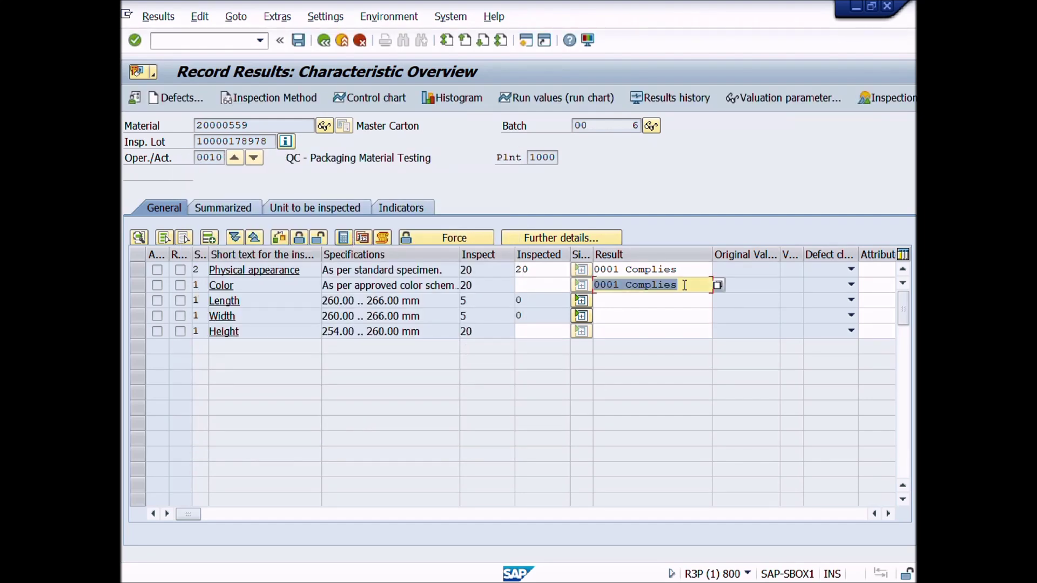
key(Return)
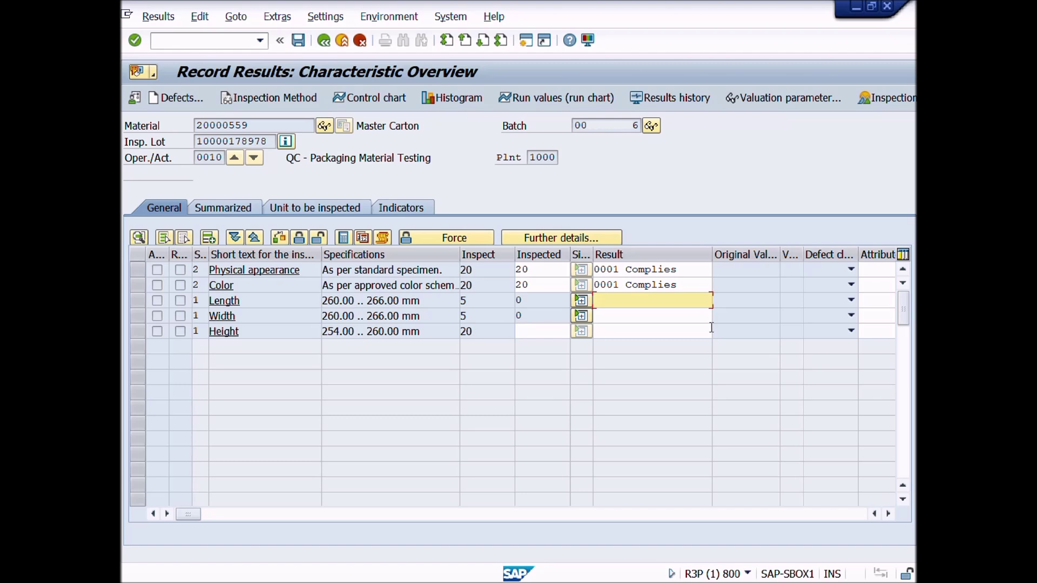
Enter the five Length readings 262, 264, 265, 263 and 267.
drag(711, 260, 686, 259)
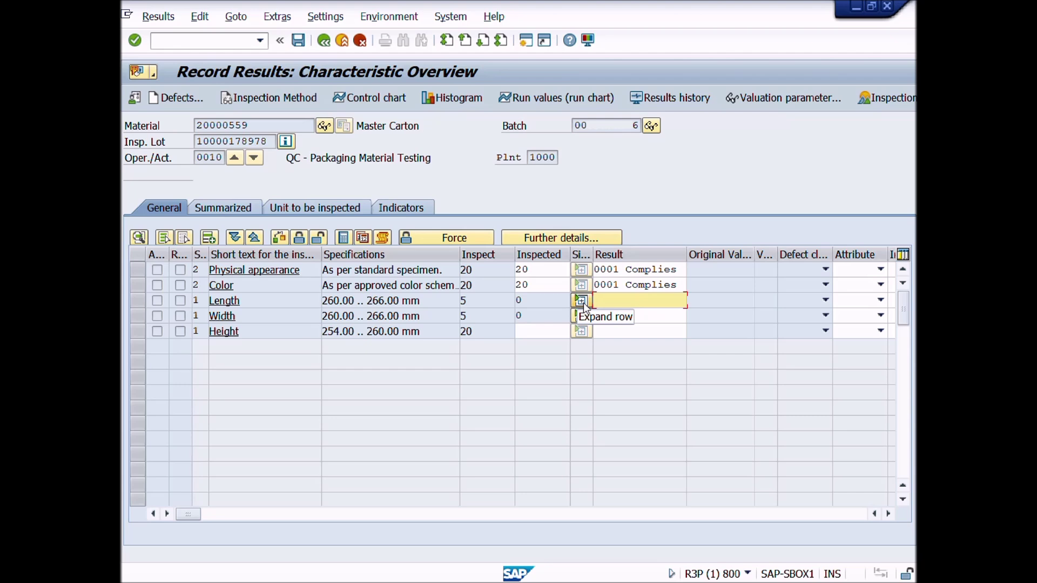
drag(421, 300, 327, 300)
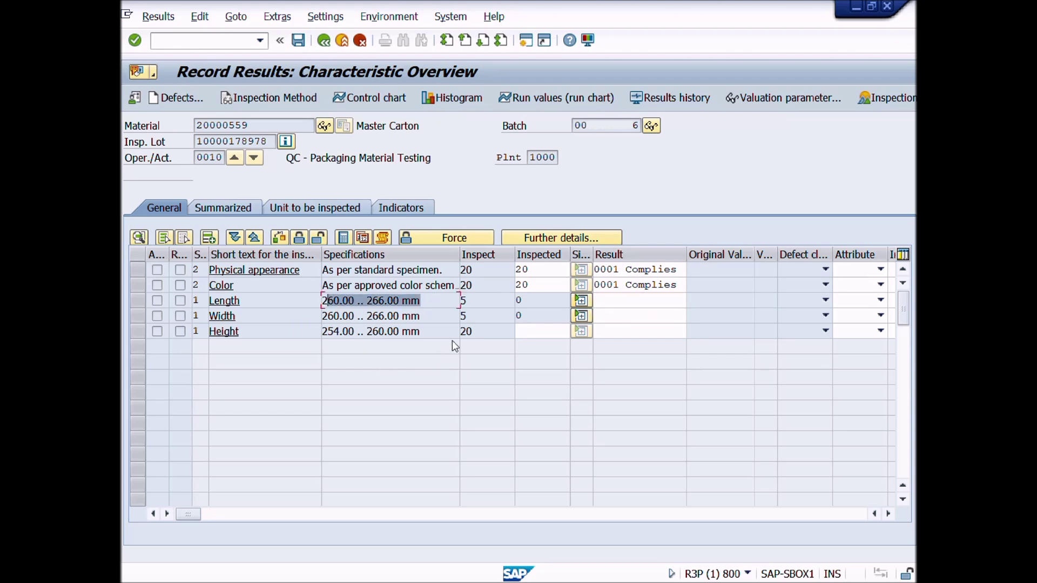
click(607, 301)
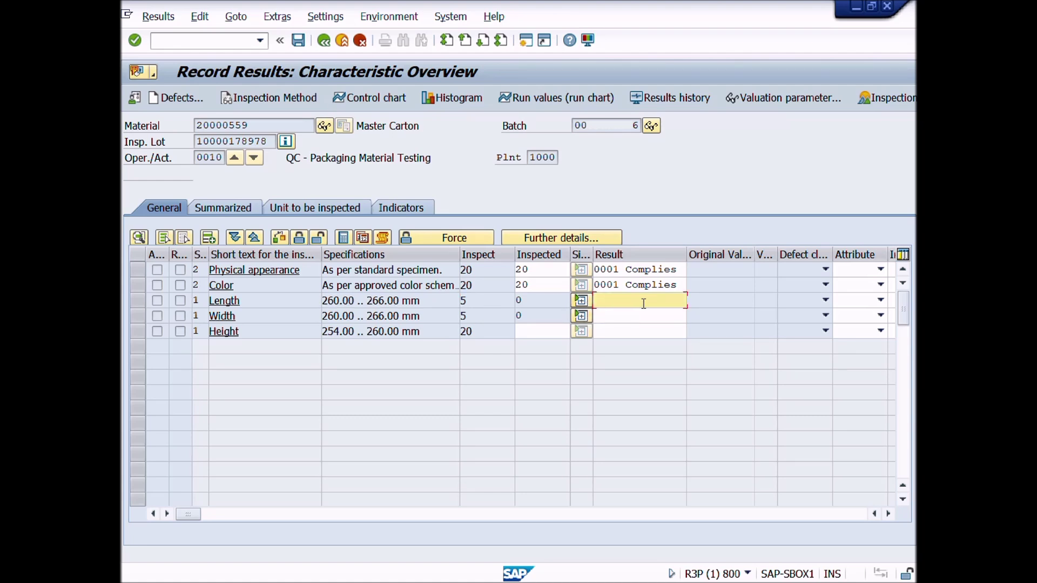
text(262)
key(Return)
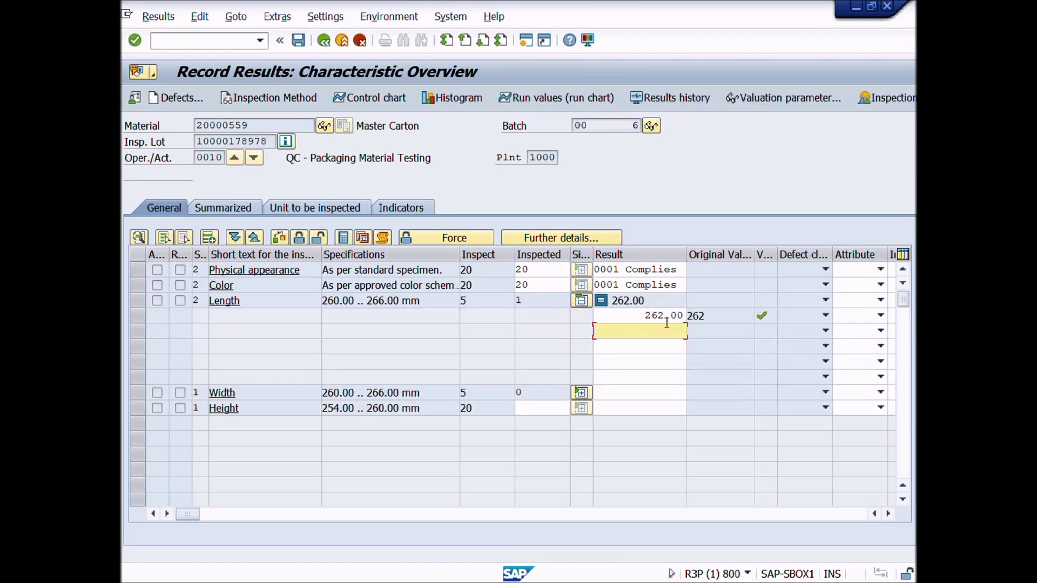
text(264)
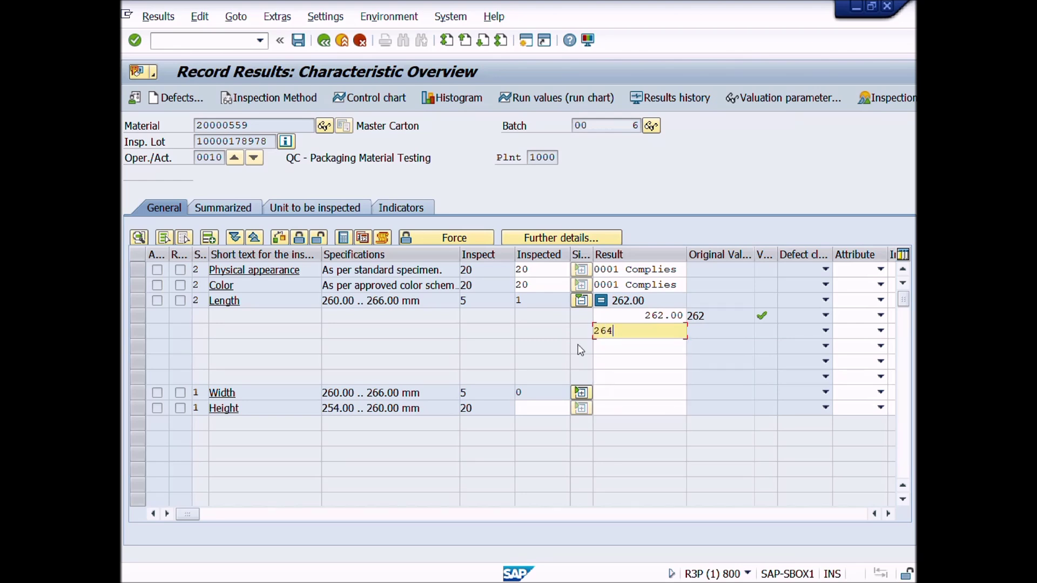
key(Return)
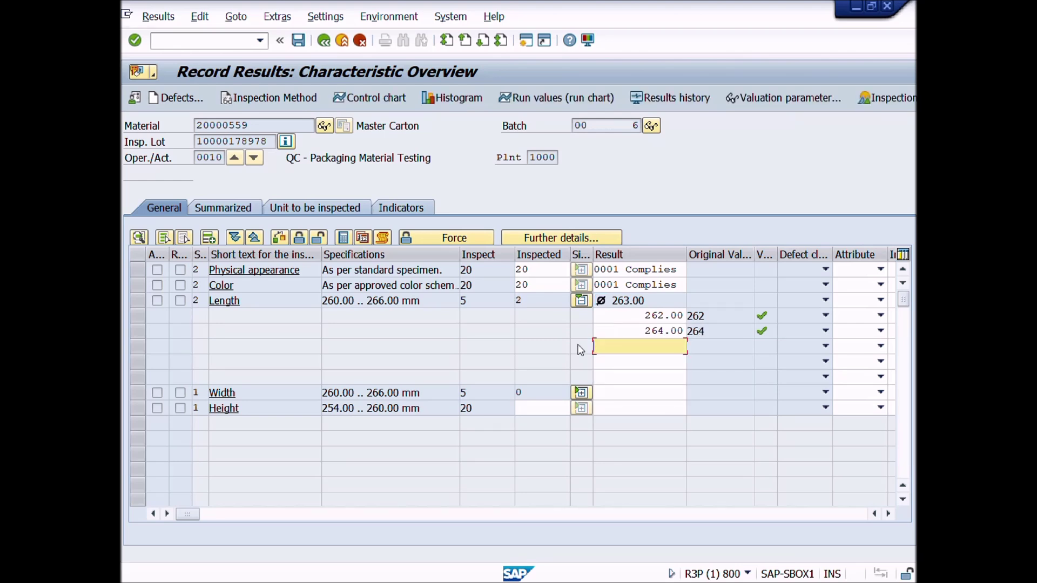
text(265)
key(Return)
text(263)
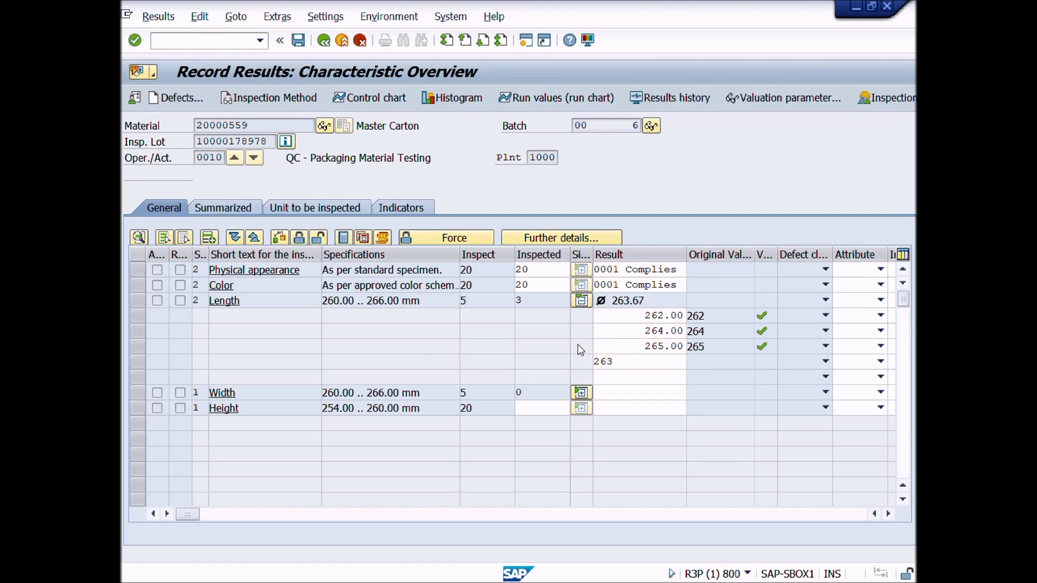
key(Return)
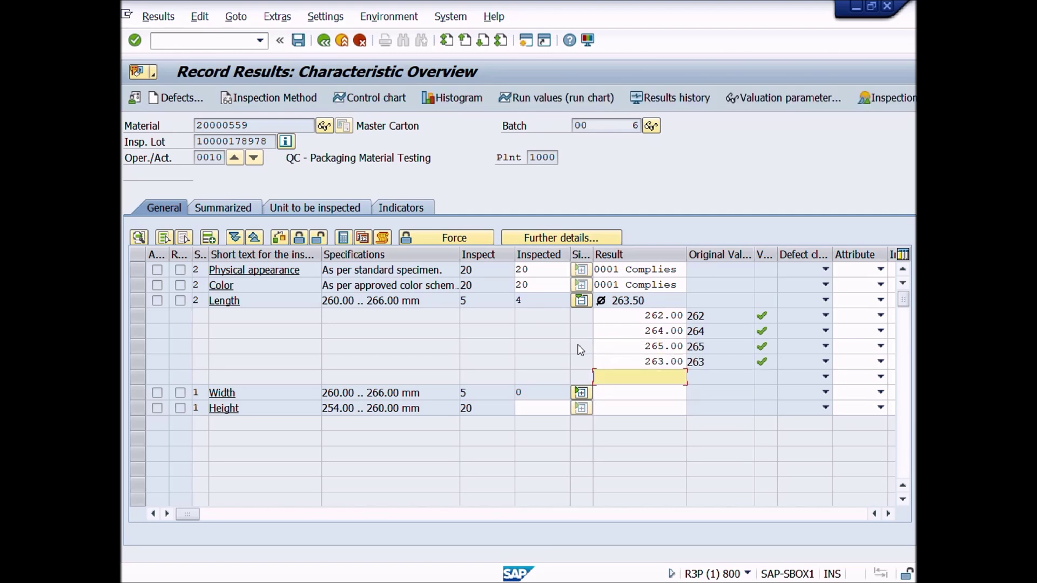
text(267)
key(Return)
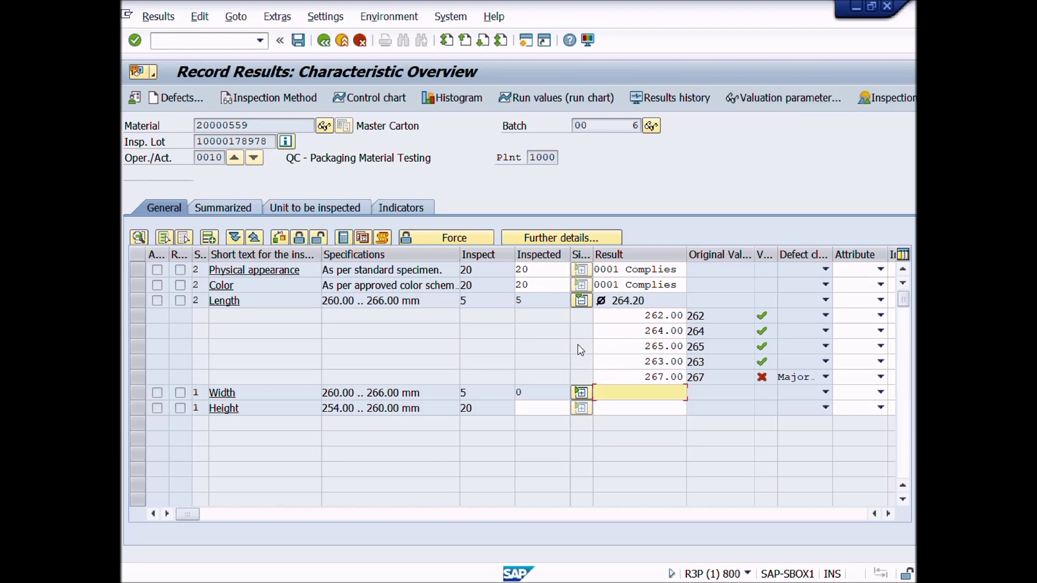
Correct the 267.00 Length reading to 265 and compress Length to one row averaging 263.80.
click(637, 376)
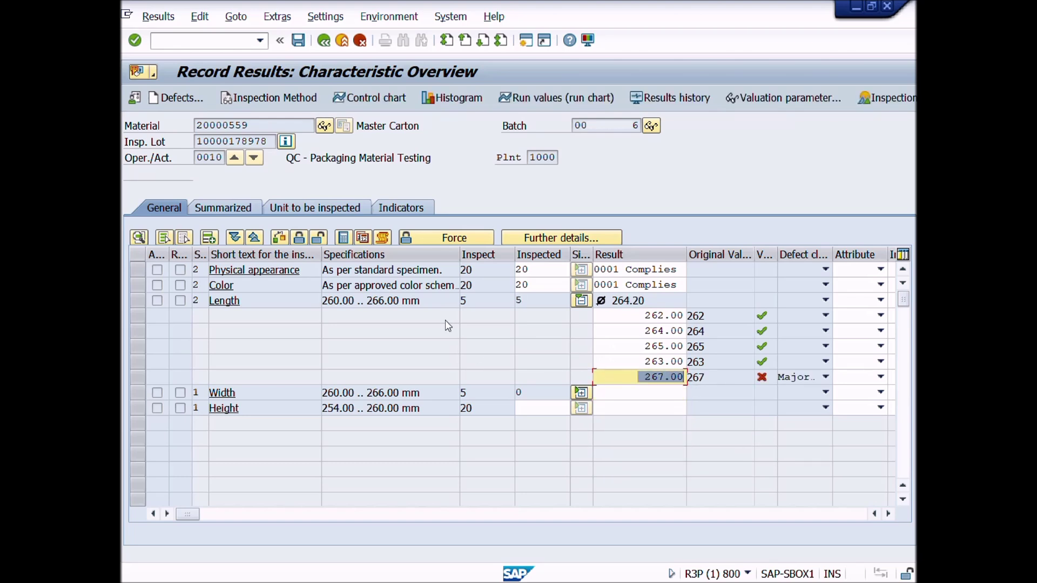
triple_click(371, 300)
double_click(639, 377)
text(265)
key(Return)
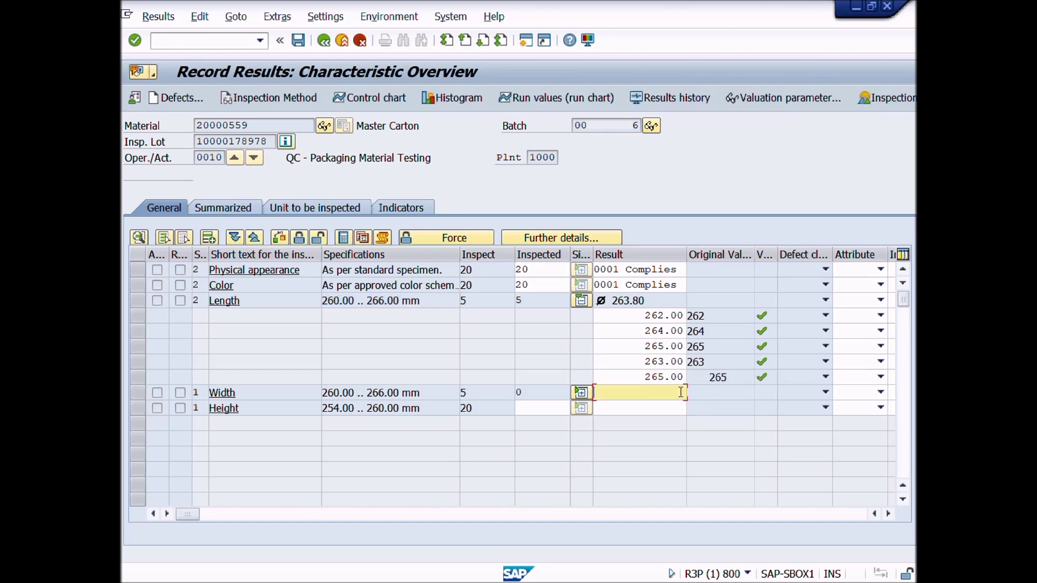
click(652, 376)
click(654, 361)
click(658, 345)
click(661, 330)
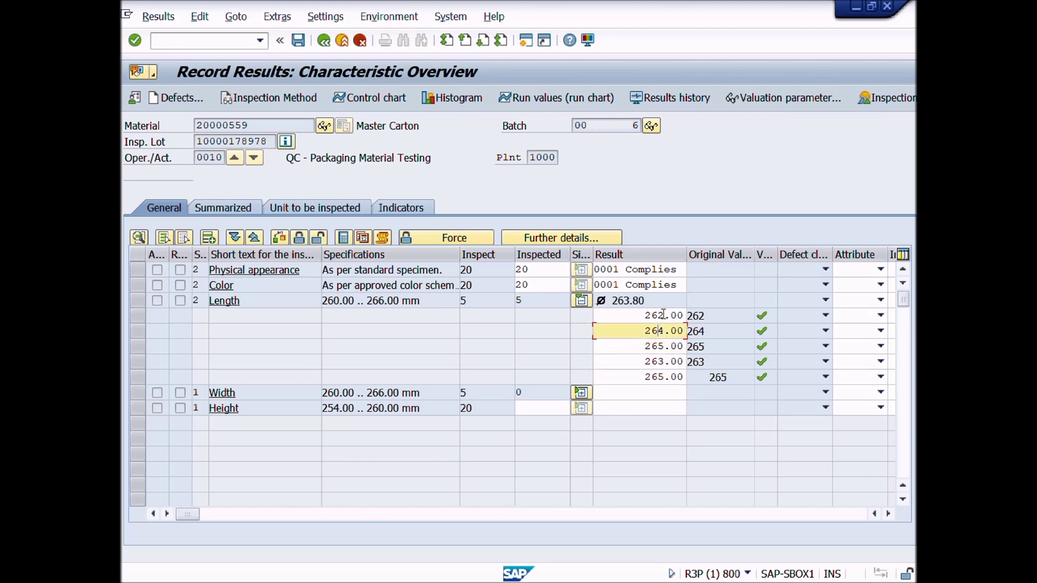
click(663, 315)
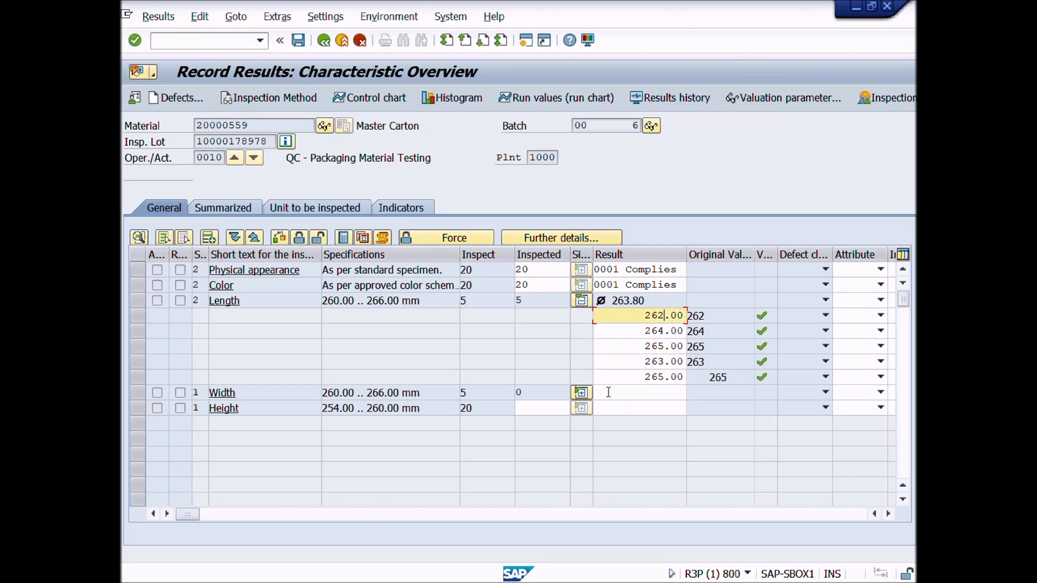
click(582, 303)
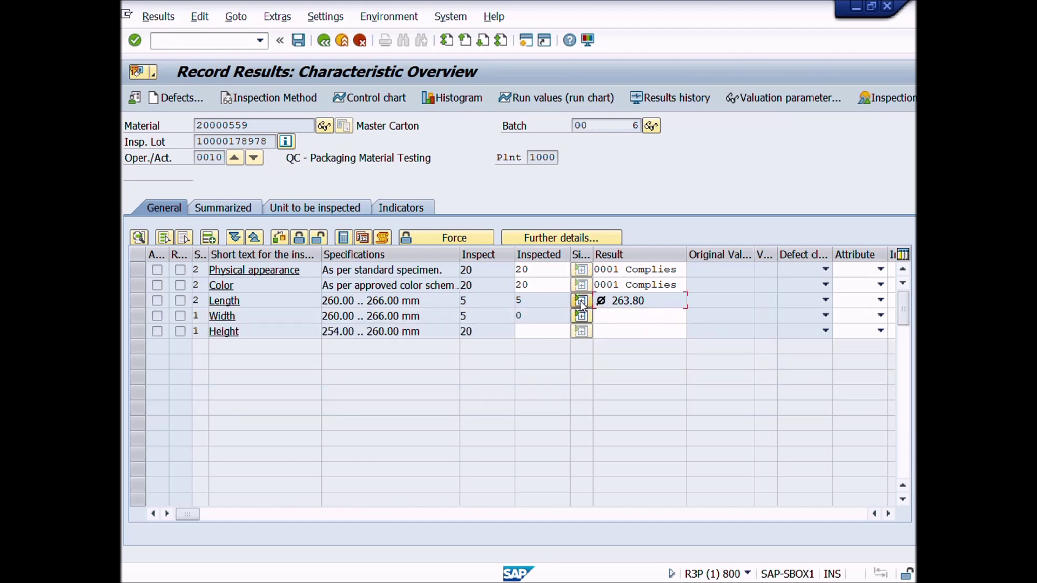
Enter the Width readings 262, 264, 266, 263 and 262.
click(622, 318)
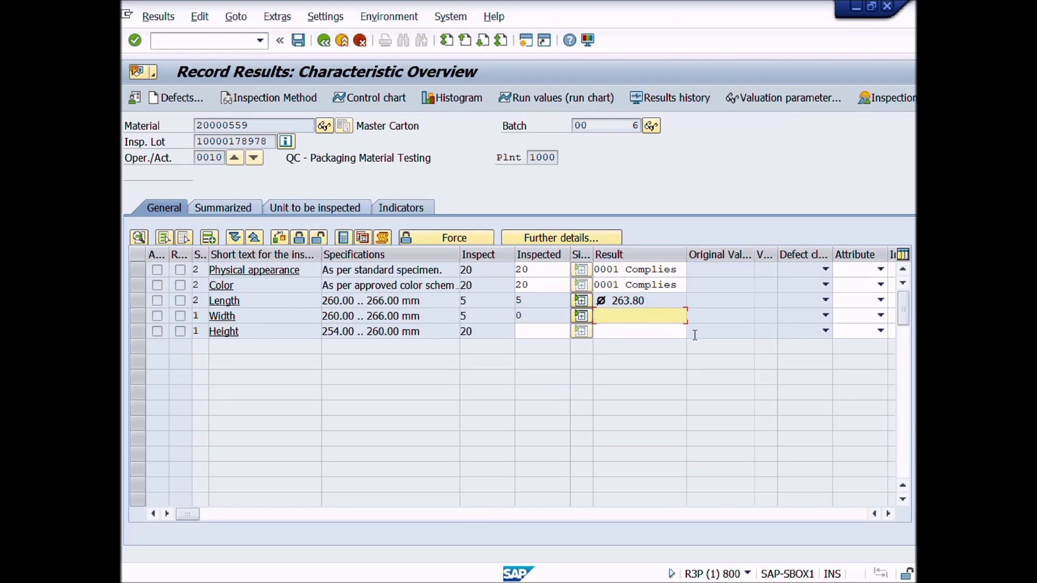
text(262)
key(Return)
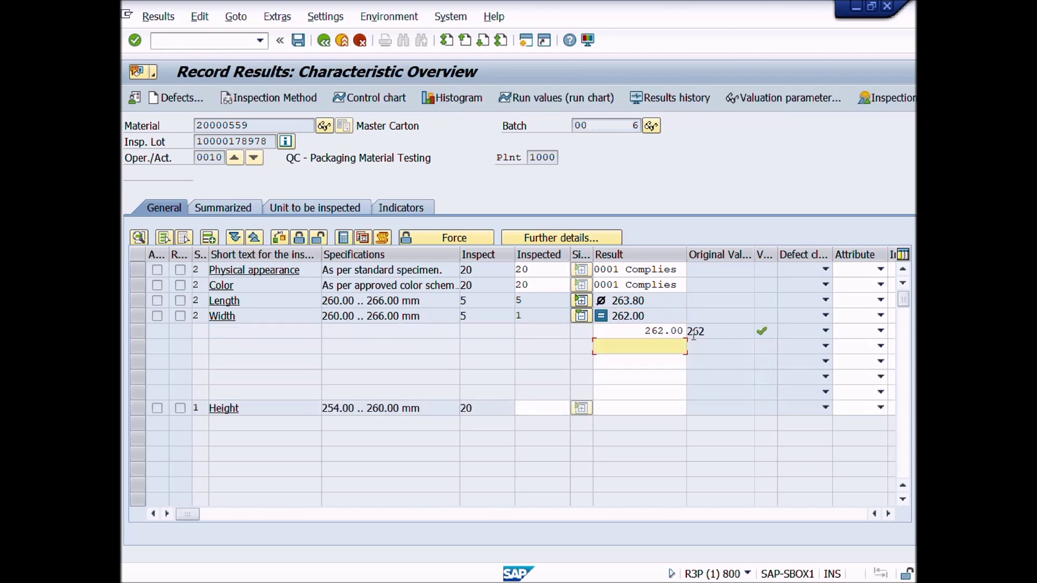
text(264)
key(Return)
text(266)
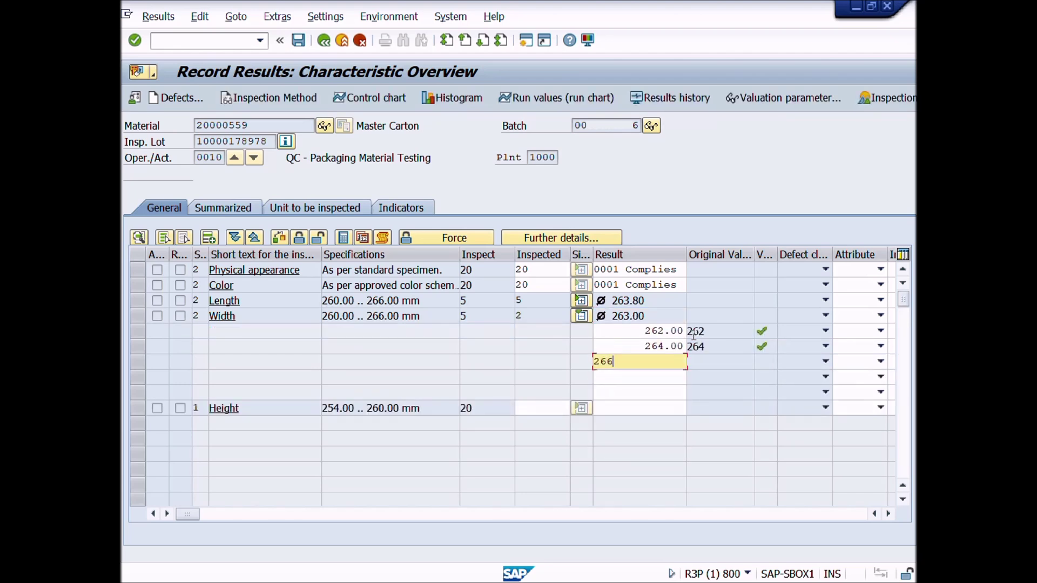
key(Return)
text(263)
key(Return)
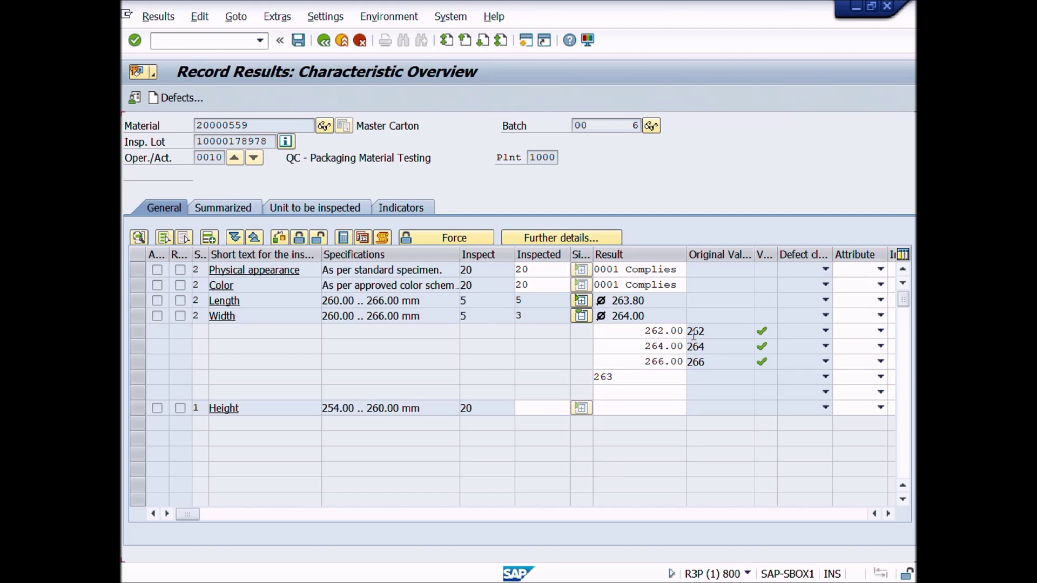
text(262)
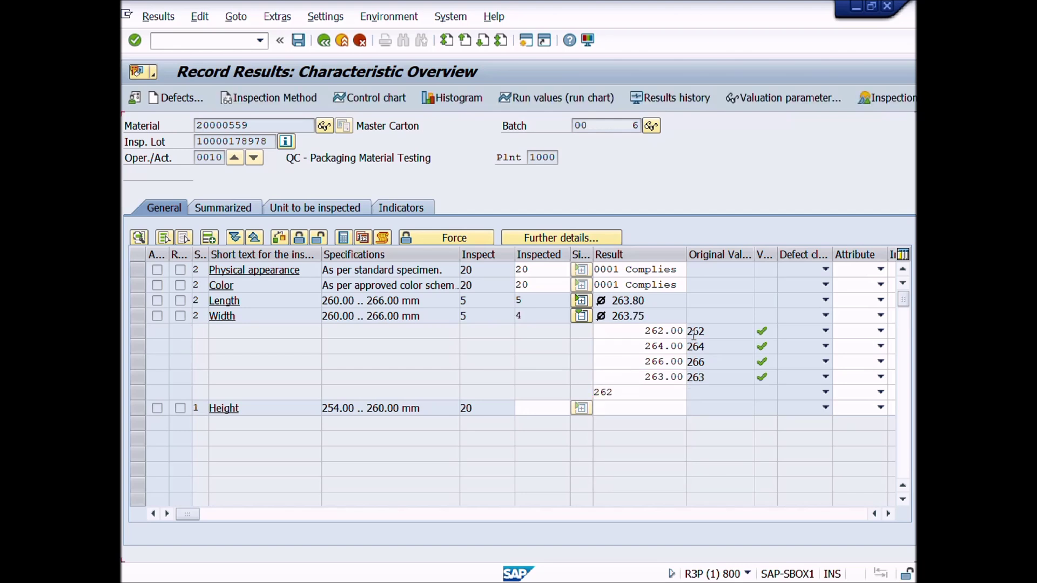
key(Return)
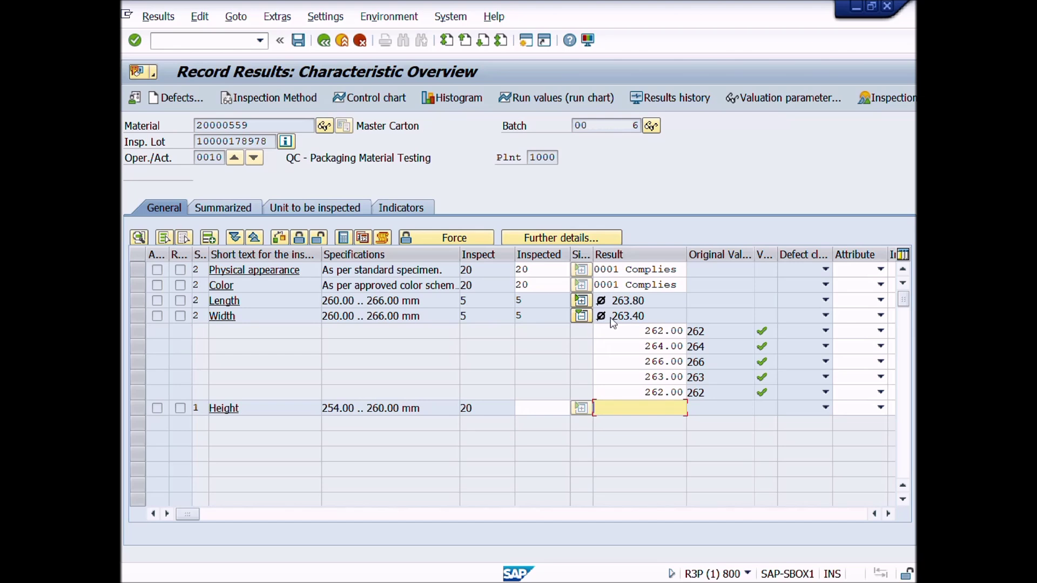
Review the five Width readings and compress them into one row averaging 263.40.
click(637, 331)
click(636, 346)
click(636, 361)
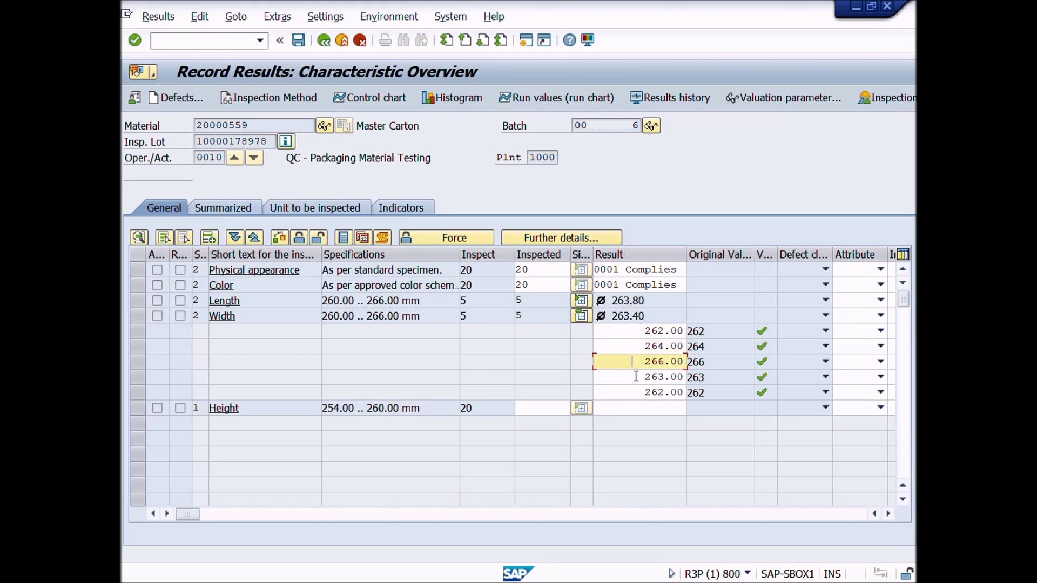
click(635, 377)
click(637, 390)
click(582, 316)
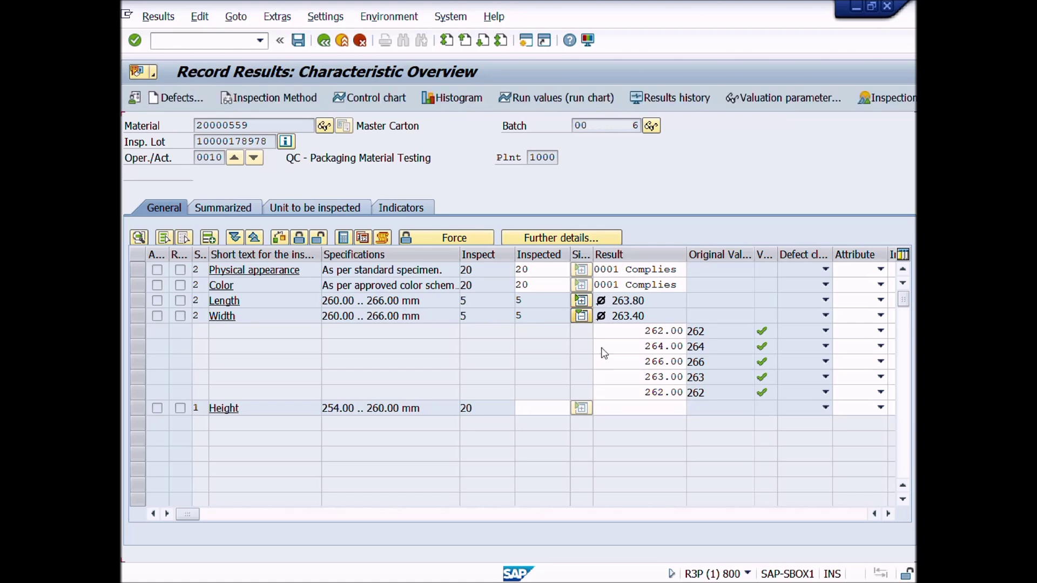
click(602, 334)
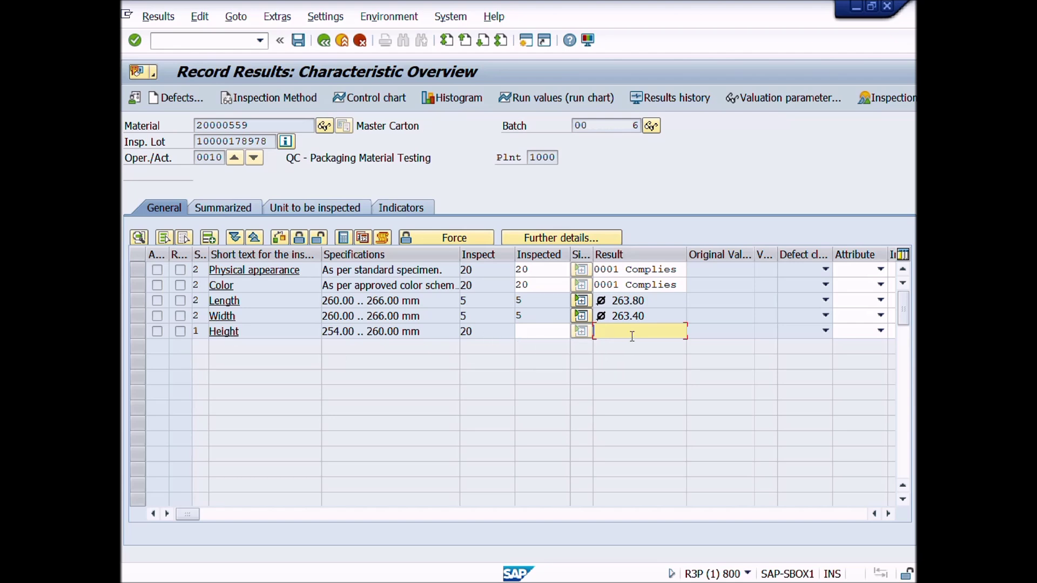
Enter Height 257, then select all five characteristics, valuate and close them.
text(257)
key(Return)
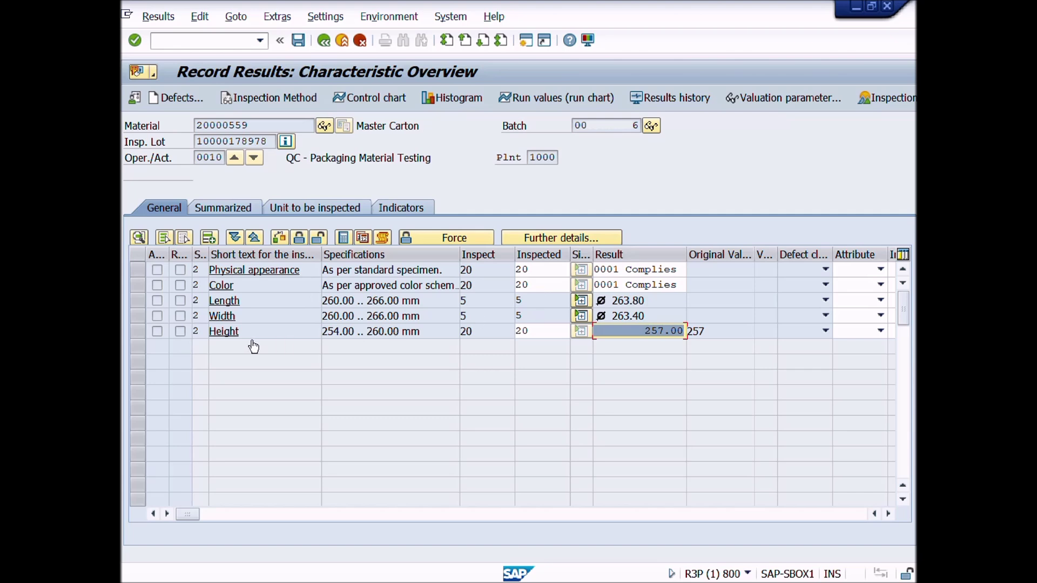
drag(139, 269, 135, 330)
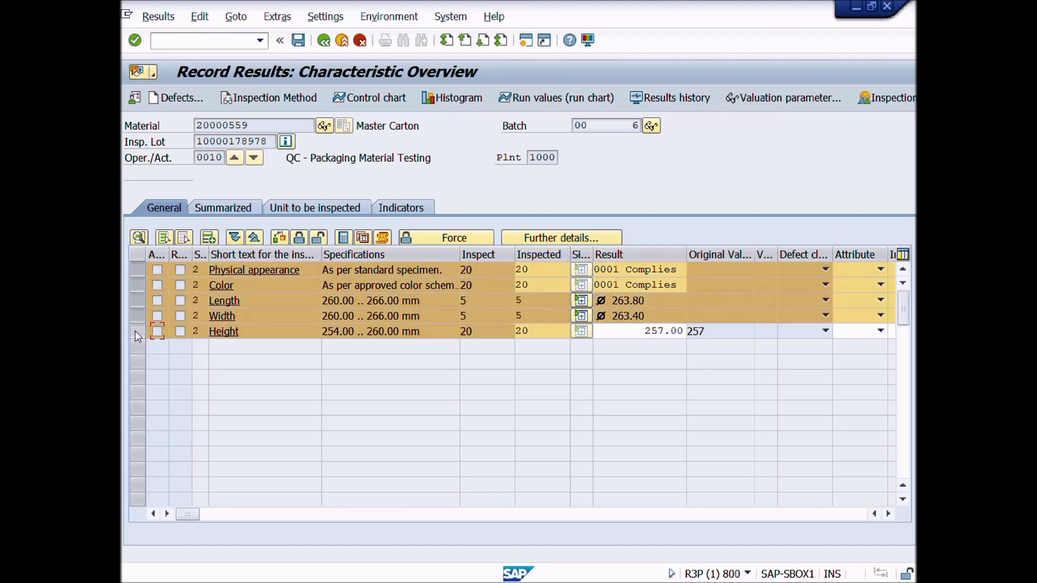
click(184, 239)
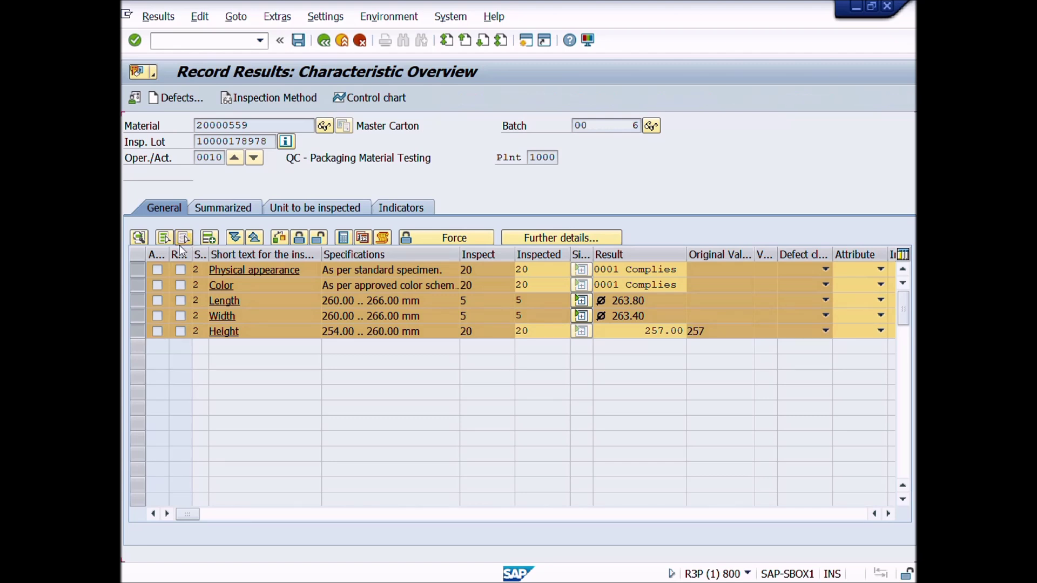
click(166, 240)
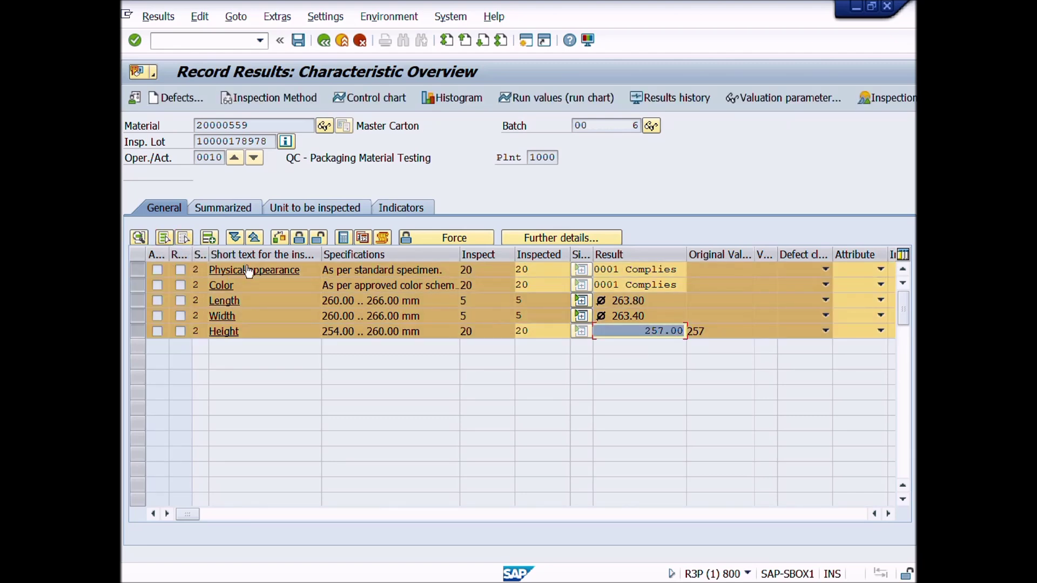
click(280, 241)
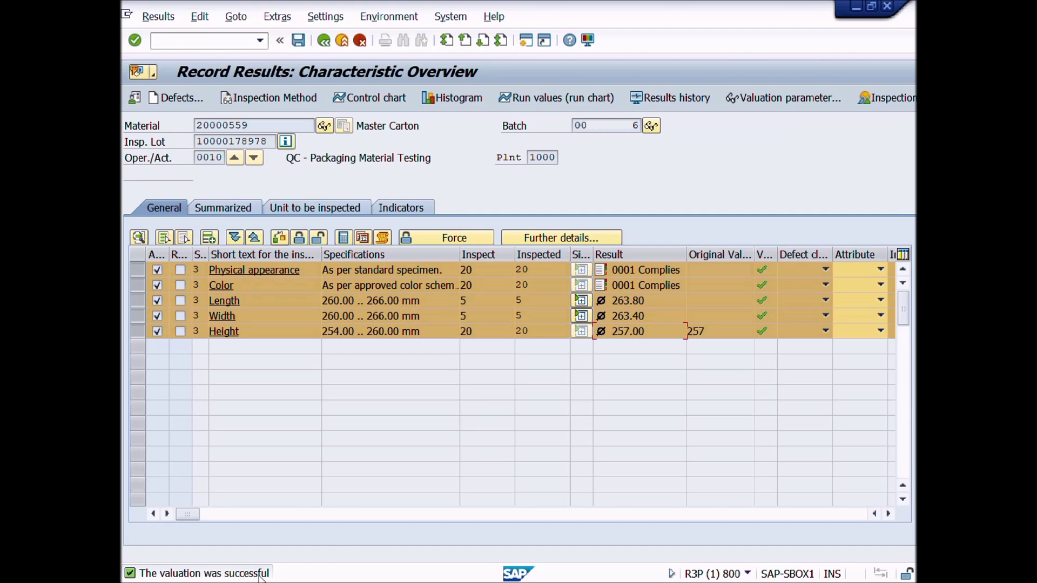
click(299, 239)
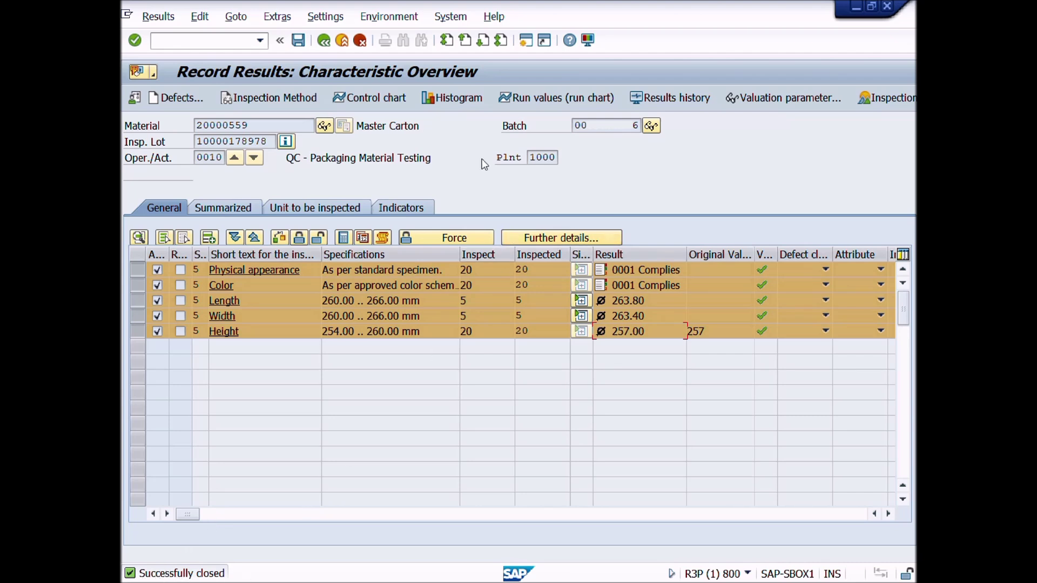
Save the recorded results for all five closed characteristics, including Height at 257.00.
click(299, 41)
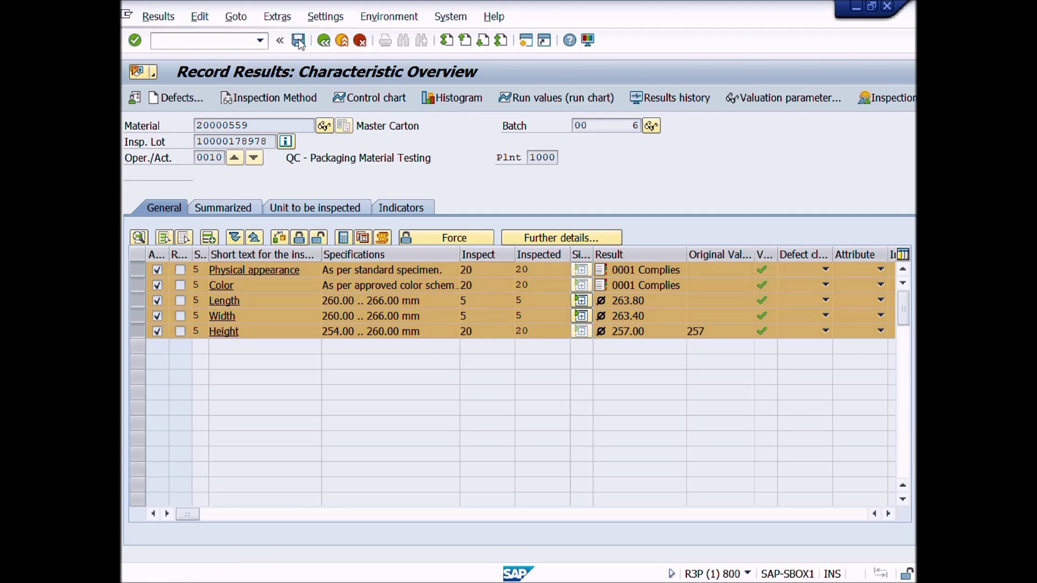